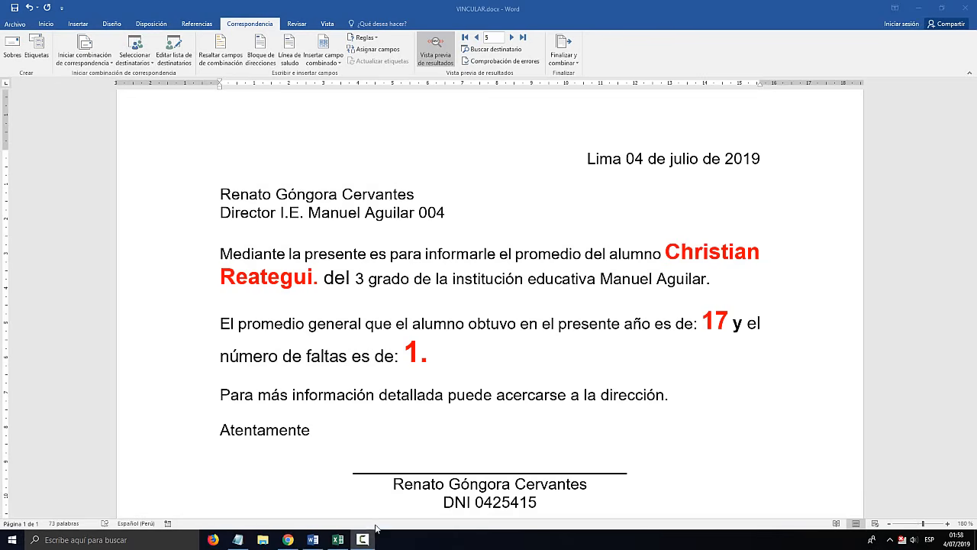
Compare the Excel student table B3:E10 with the letter's name, Promedio and Faltas values.
left_click(337, 539)
left_click(323, 364)
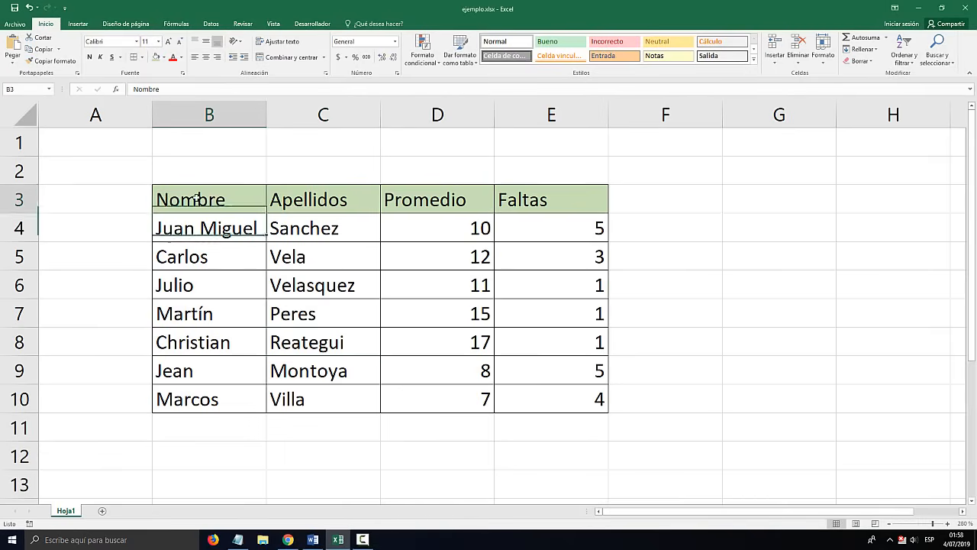
mouse_move(212, 200)
left_mouse_down()
mouse_move(557, 382)
mouse_move(557, 400)
left_mouse_up()
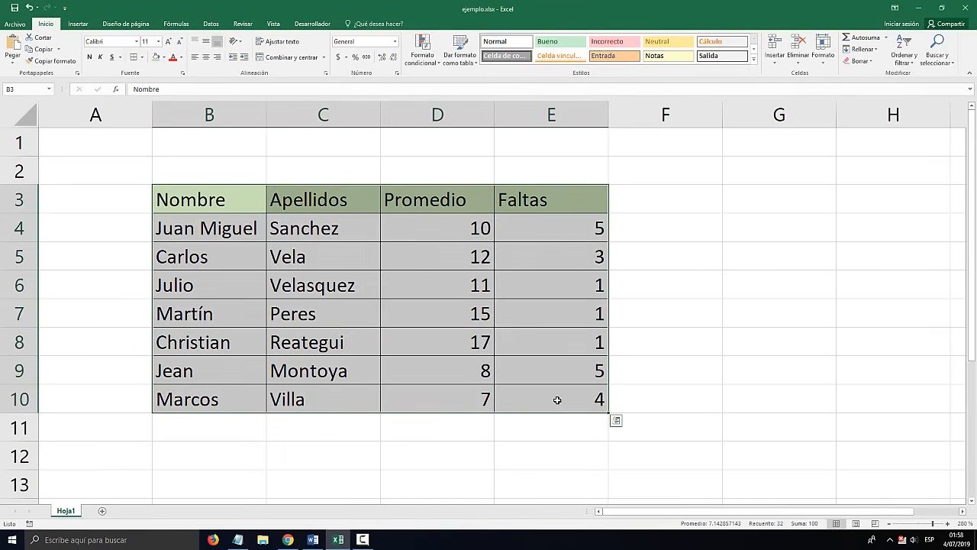
left_click(312, 539)
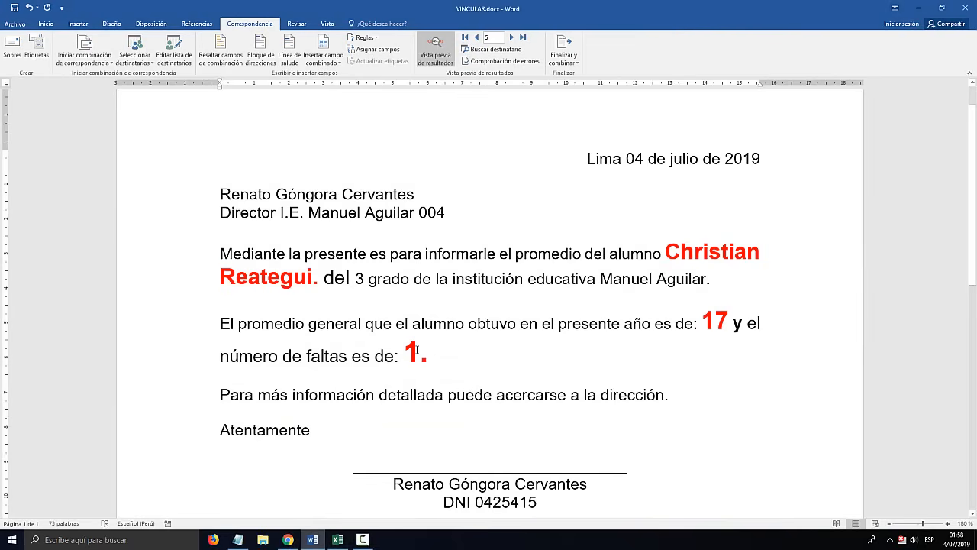
double_click(417, 350)
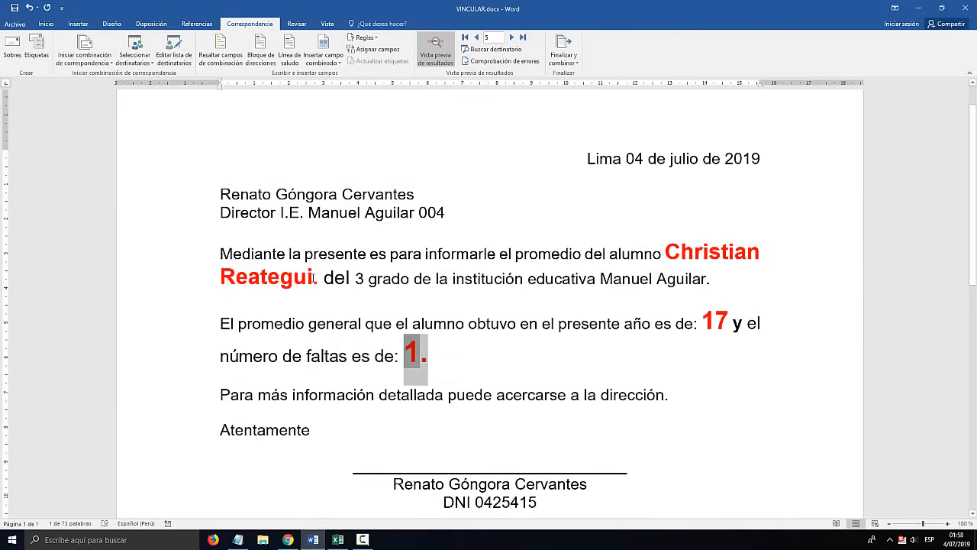
left_click(322, 278)
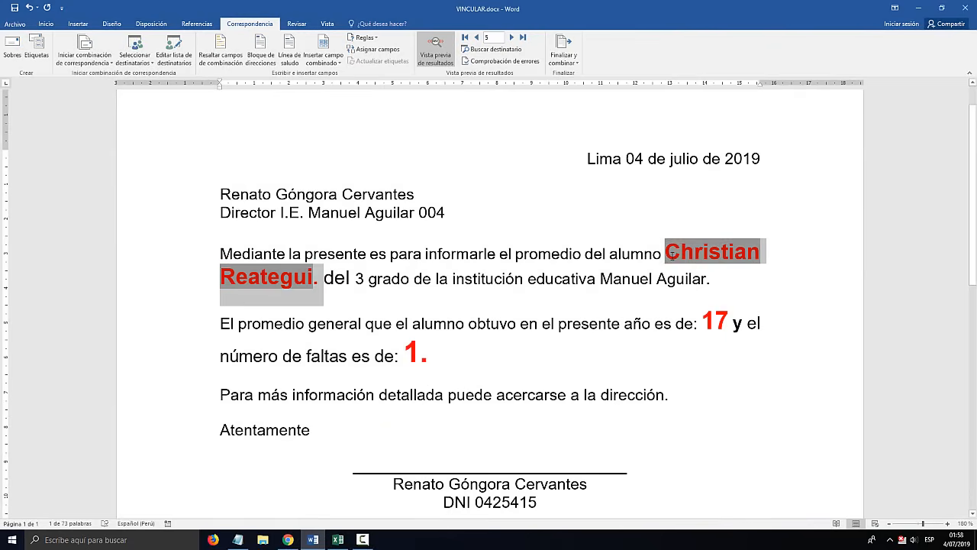
double_click(723, 322)
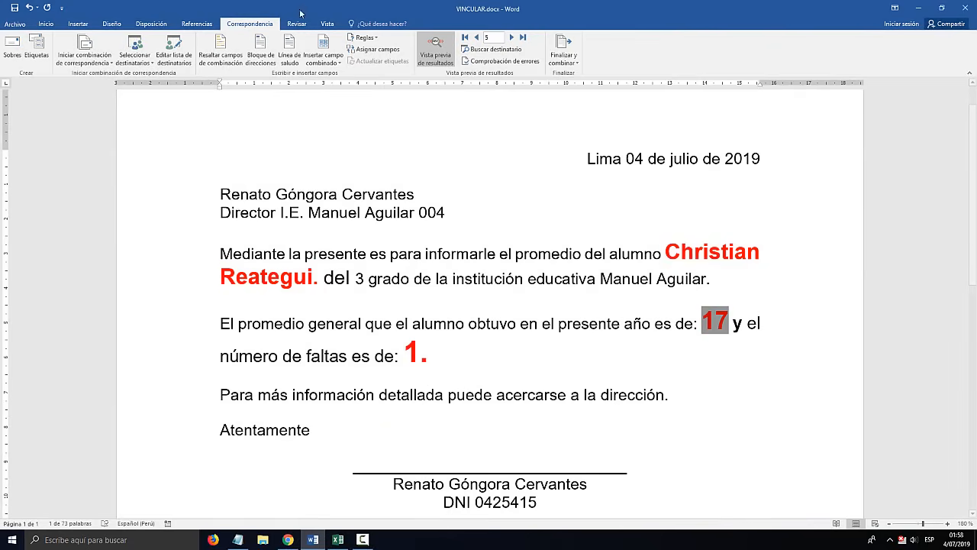
Page forward and back through the merged previews, ending on record 2.
left_click(512, 37)
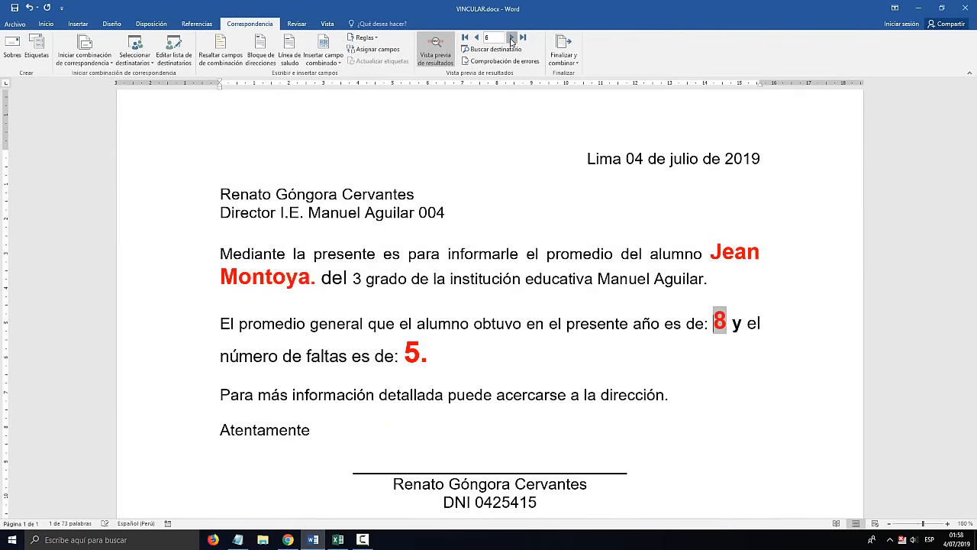
left_click(512, 37)
left_click(476, 37)
left_click(477, 38)
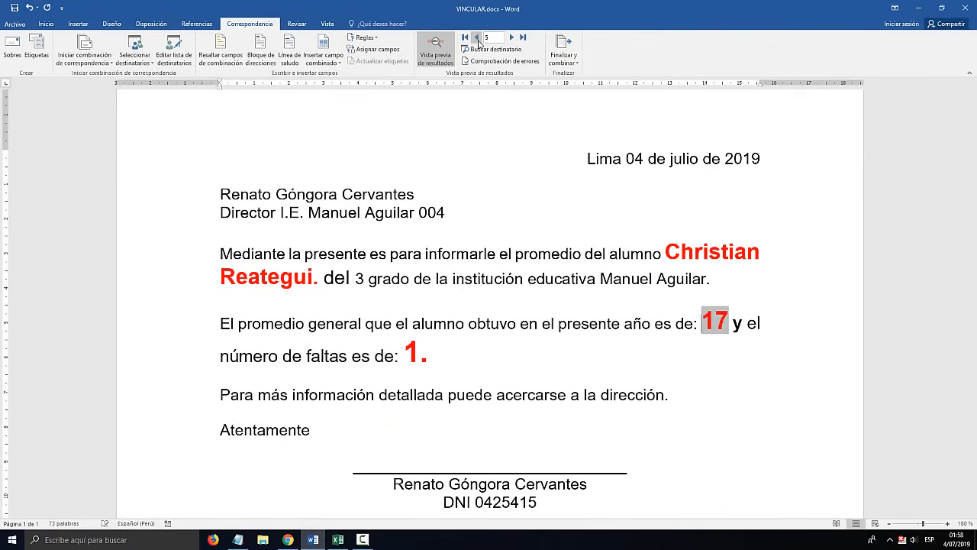
left_click(477, 37)
left_click(477, 38)
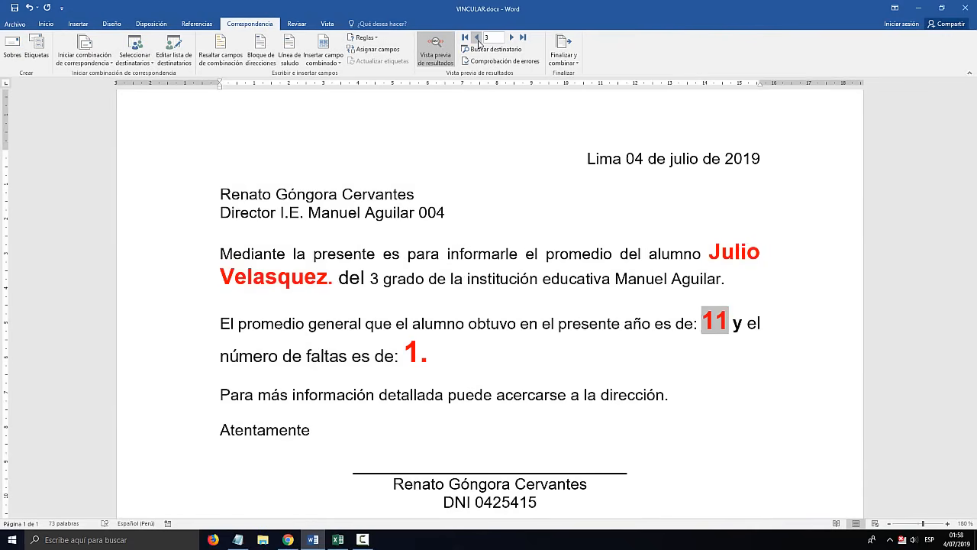
left_click(476, 37)
left_click(477, 37)
left_click(511, 37)
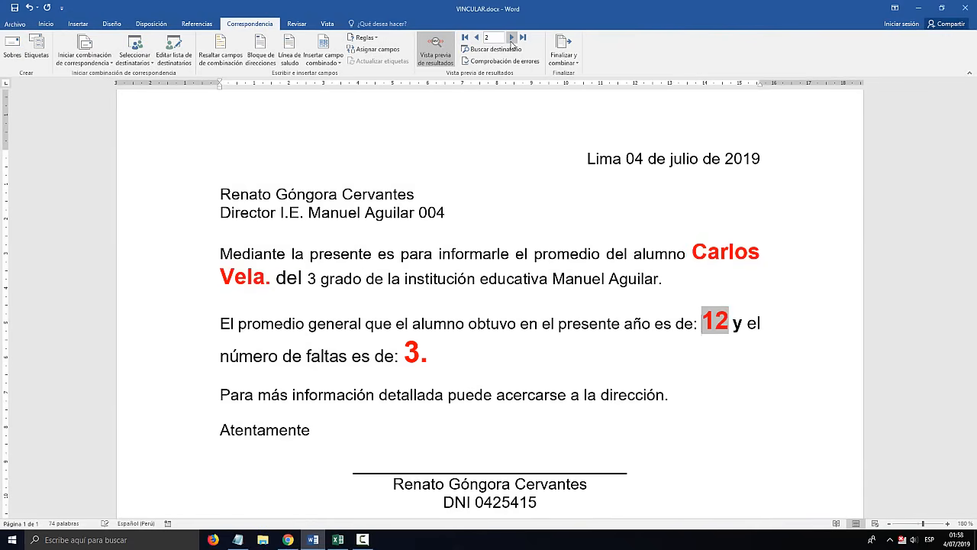
left_click(512, 36)
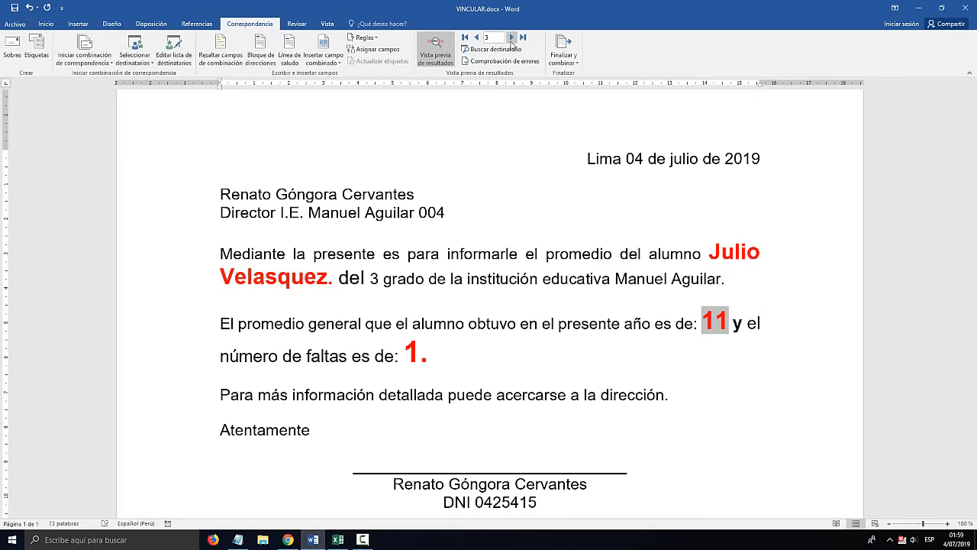
Advance the preview to record 7 and check its name, Promedio 7 and Faltas 4.
left_click(512, 38)
left_click(512, 38)
left_click(511, 38)
left_click(512, 38)
left_click(758, 265)
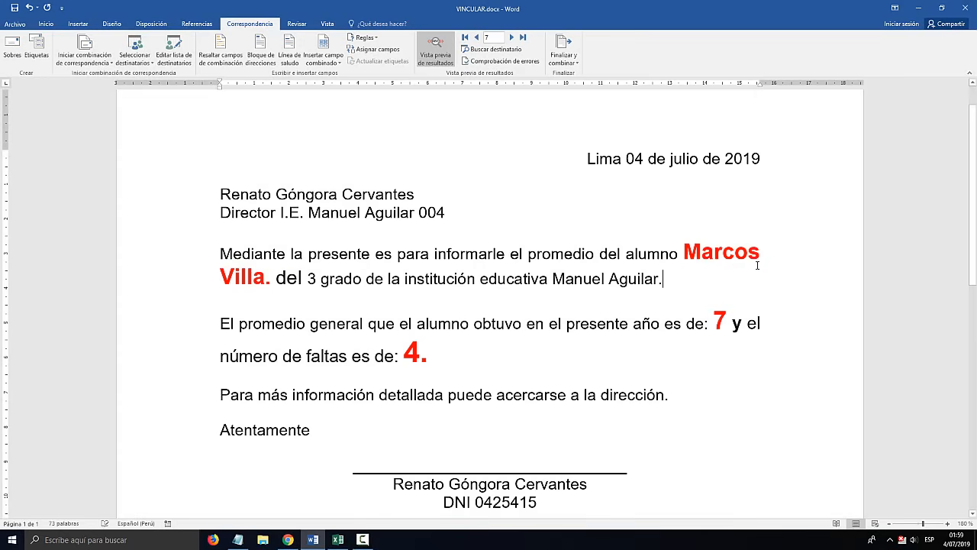
double_click(757, 265)
left_click_drag(722, 321, 673, 324)
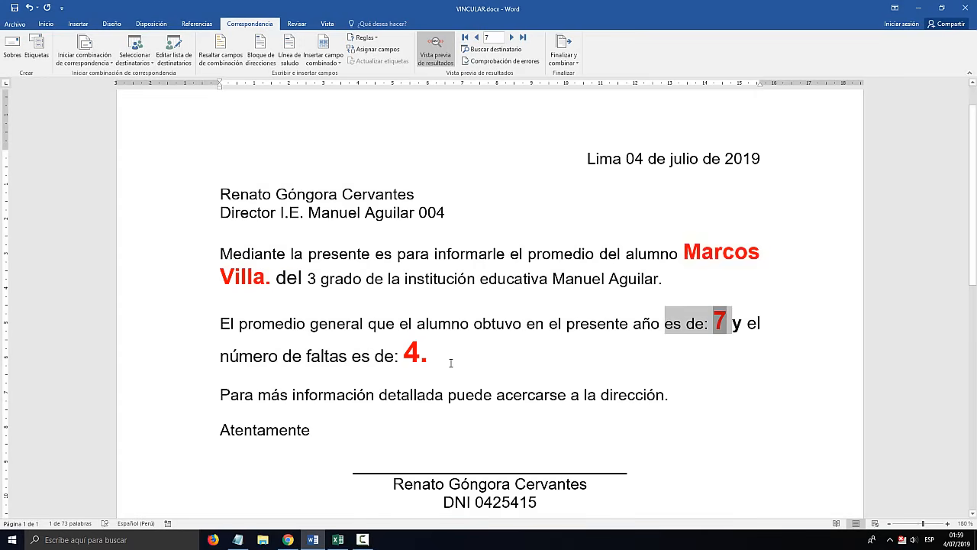
left_click_drag(429, 357, 408, 356)
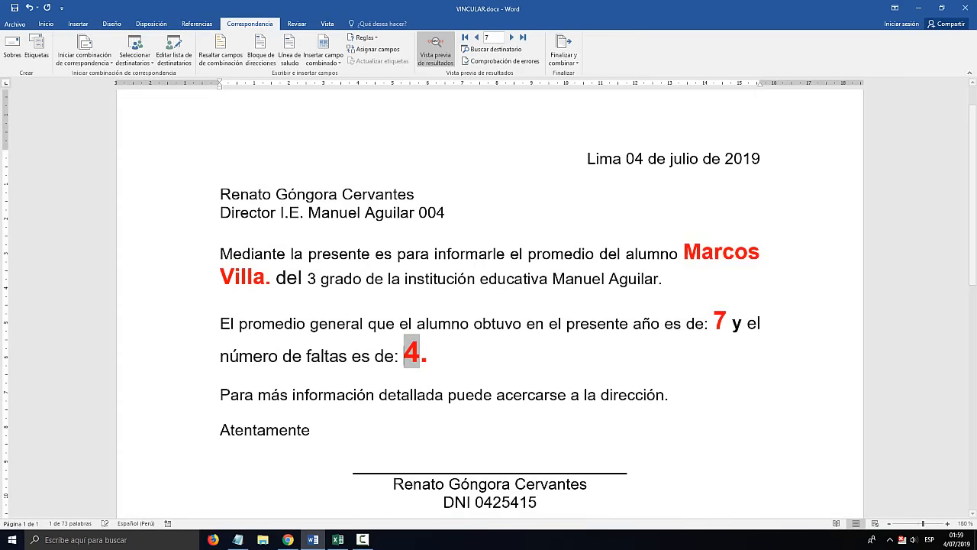
Compare against the Excel table B3:E10, then select the entire letter for copying.
left_click(337, 539)
left_click(440, 360)
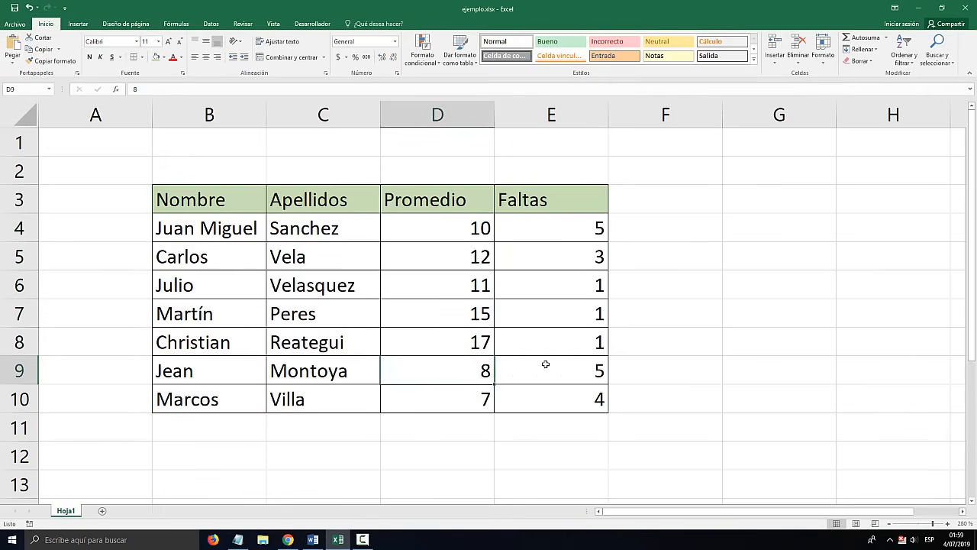
left_click_drag(530, 394, 218, 204)
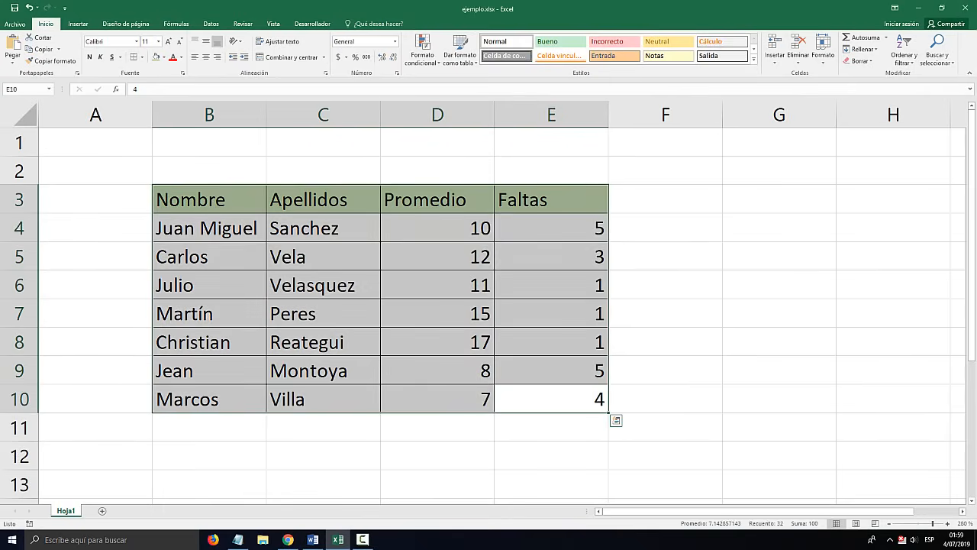
left_click(313, 539)
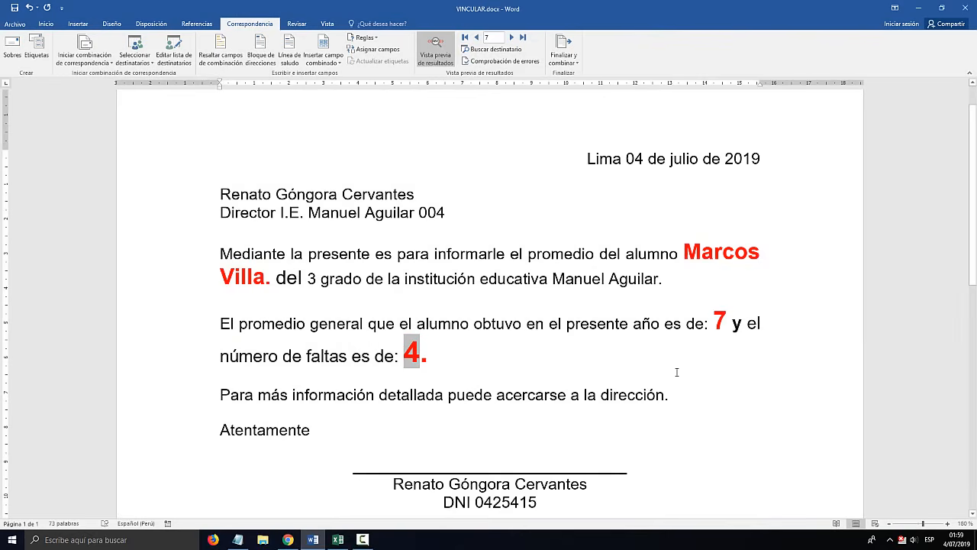
key("ctrl+e")
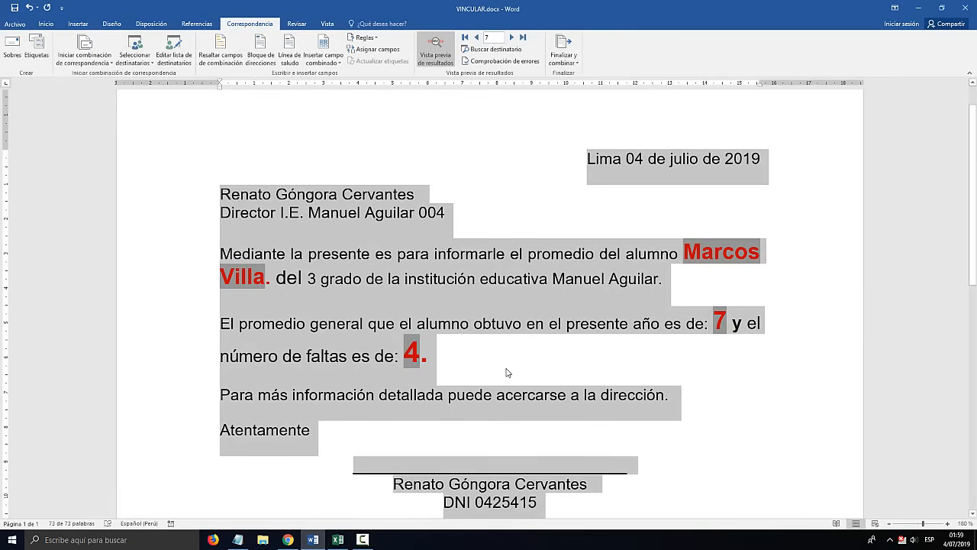
Paste the copied letter into a new blank Word document.
left_click(130, 540)
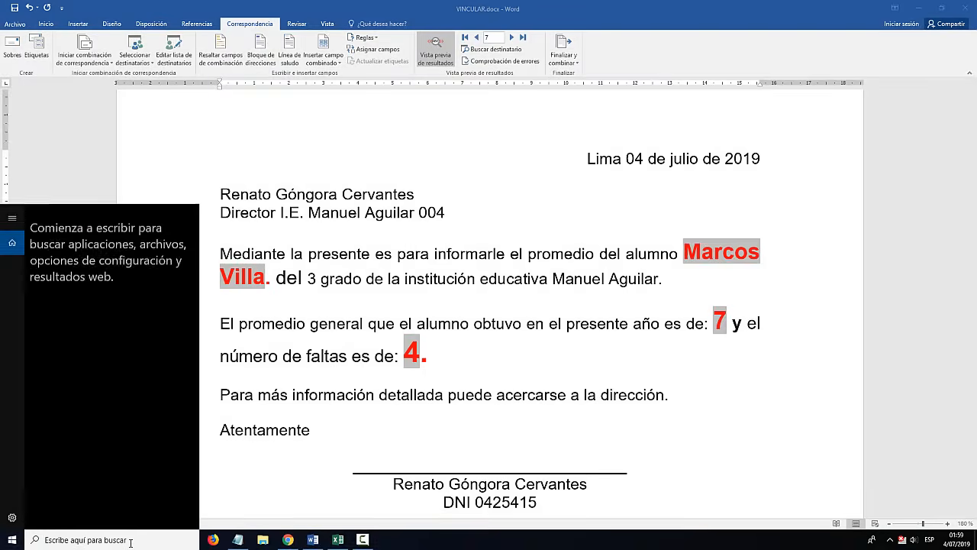
type("word")
key("Return")
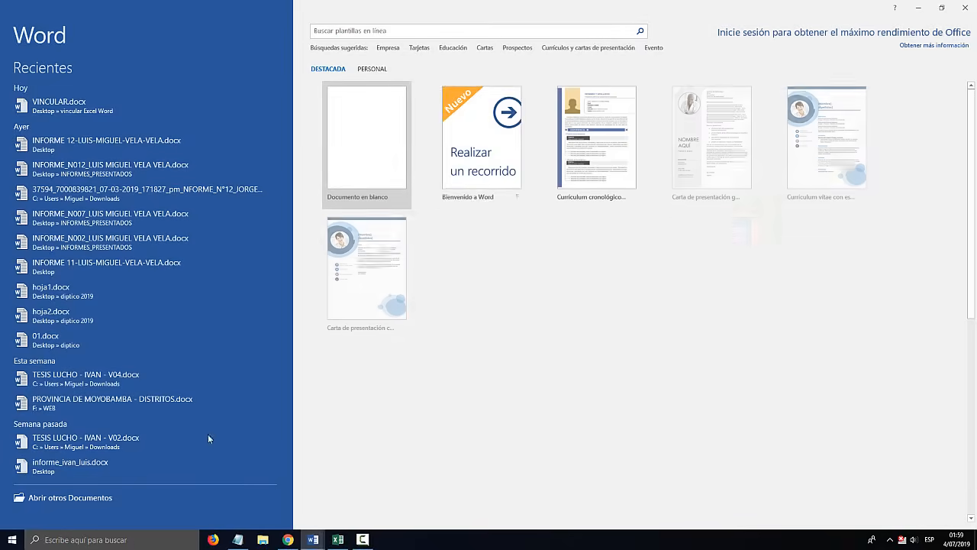
left_click(385, 175)
type("Lima 04 de julio de 2019 Renato Góngora Cervantes Director I.E. Manuel Aguilar 004 Mediante la presente es para informarle el promedio del alumno Marcos Villa. del 3 grado de la institución educativa Manuel Aguilar. El promedio general que el alumno obtuvo en el presente año es de: 7 y el número de faltas es de: 4. Para más información detallada puede acercarse a la dirección. Atentamente _______________________________ Renato Góngora Cervantes DNI 0425415")
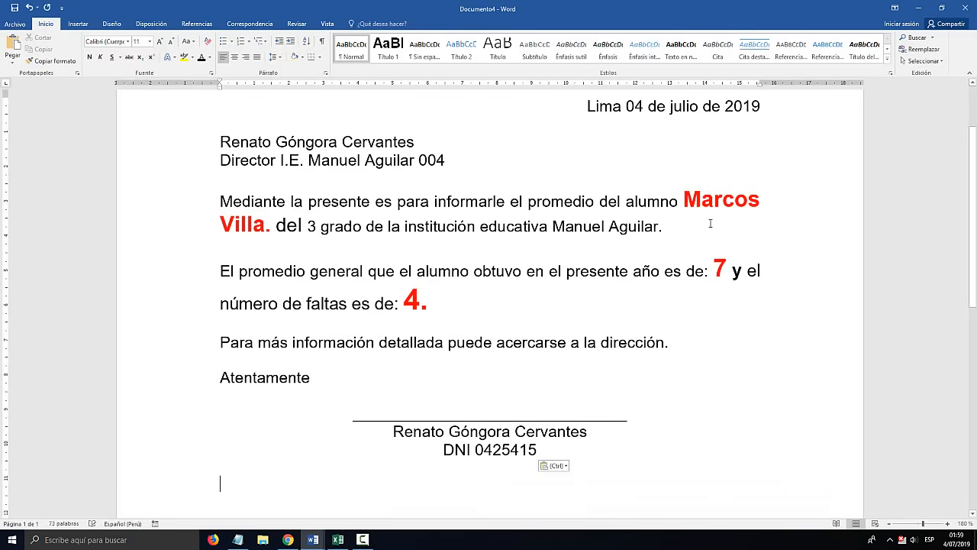
Delete the student's full name, the Promedio value 7 and the Faltas value 4.
left_click_drag(779, 196, 681, 201)
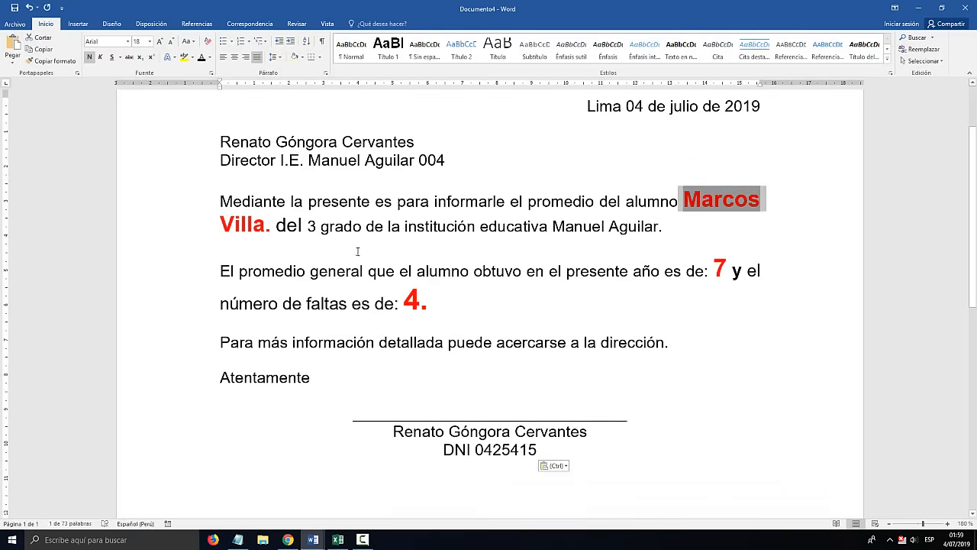
left_click(272, 226, "shift")
key("Delete")
double_click(719, 269)
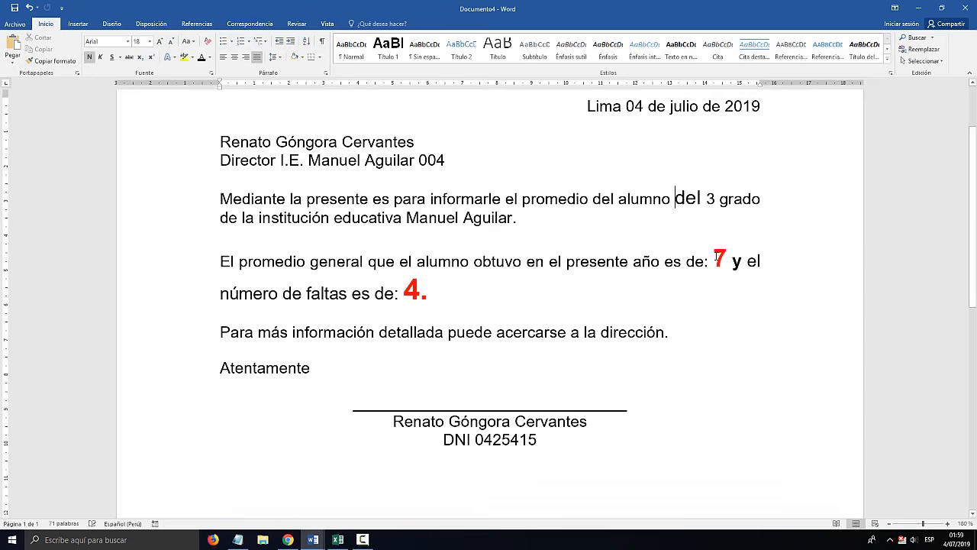
key("Delete")
double_click(413, 283)
key("Delete")
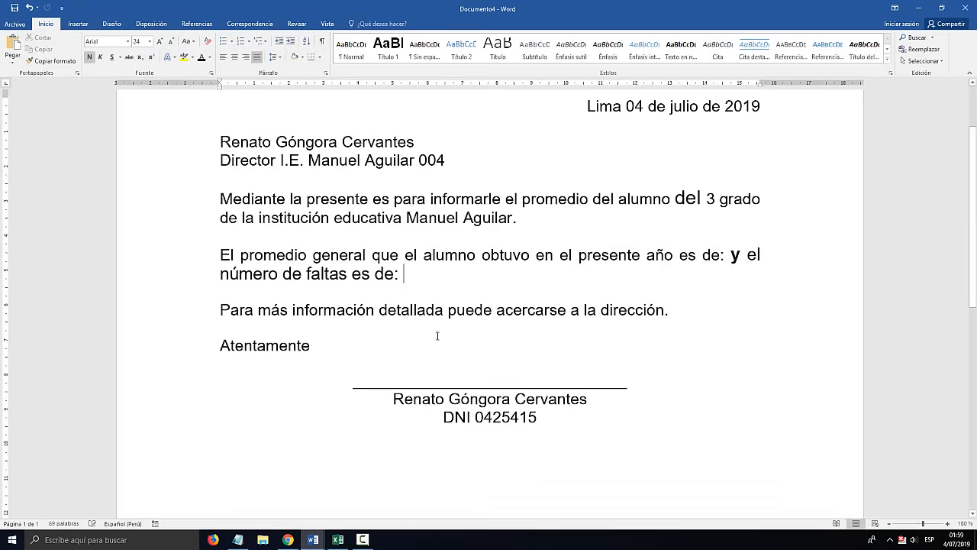
scroll(436, 333, "up", 3)
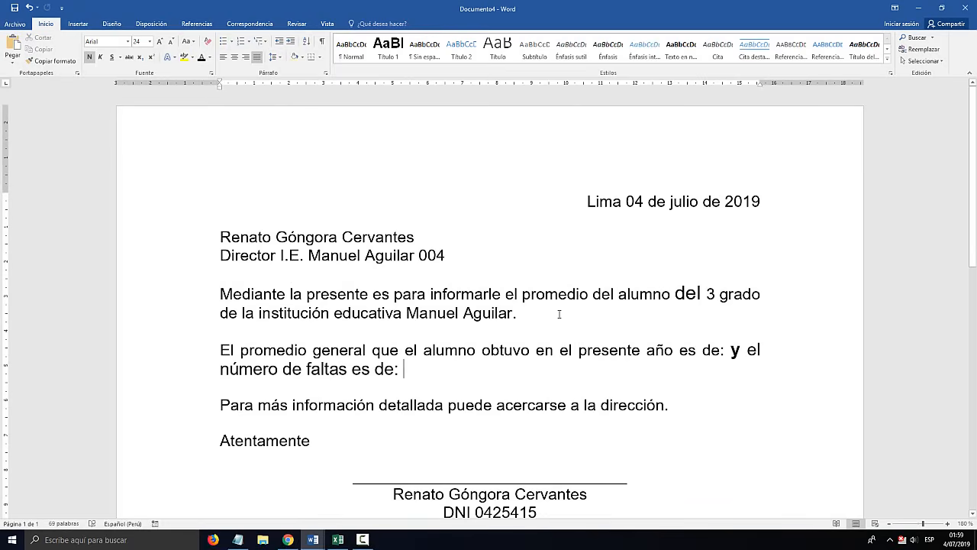
Minimize the new letter and close the VINCULAR.docx example.
key("alt+Tab")
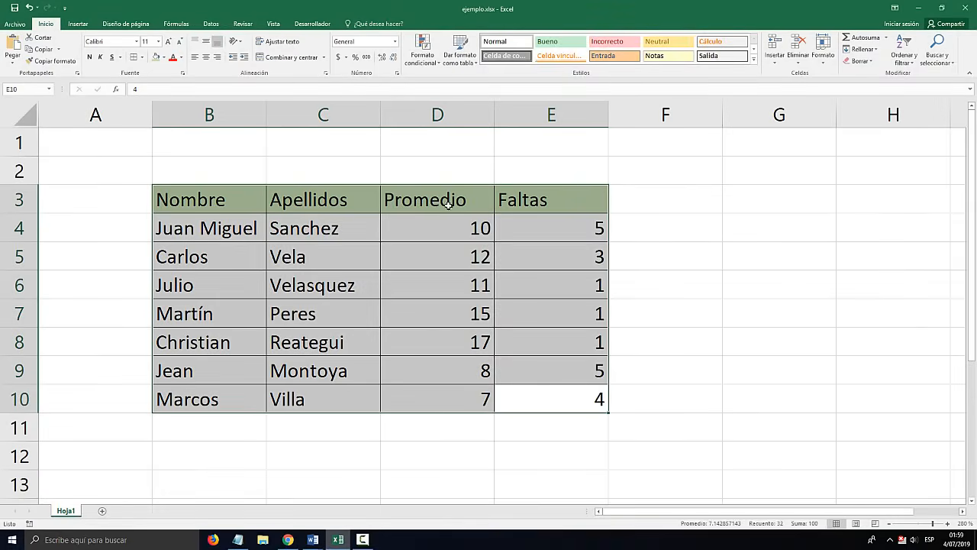
key("alt+Tab")
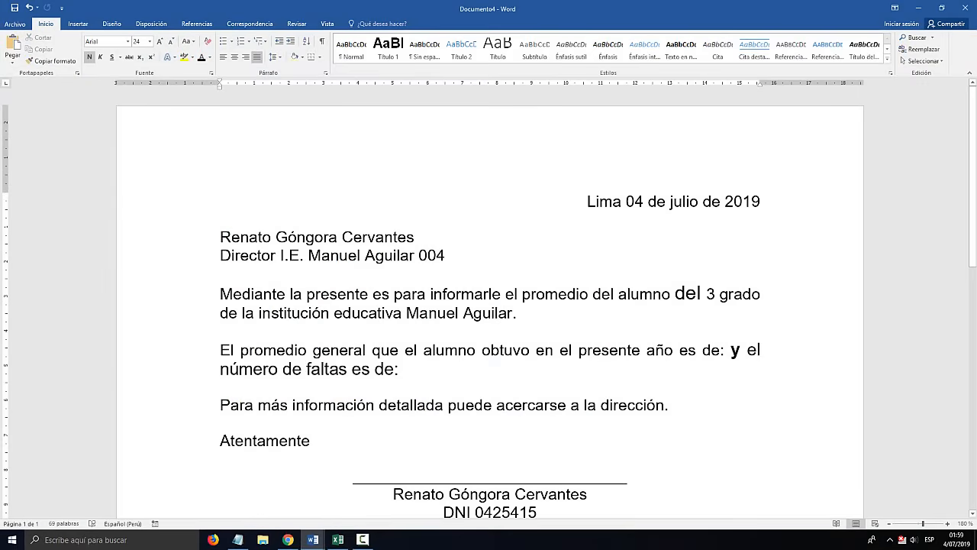
left_click(918, 8)
left_click(965, 8)
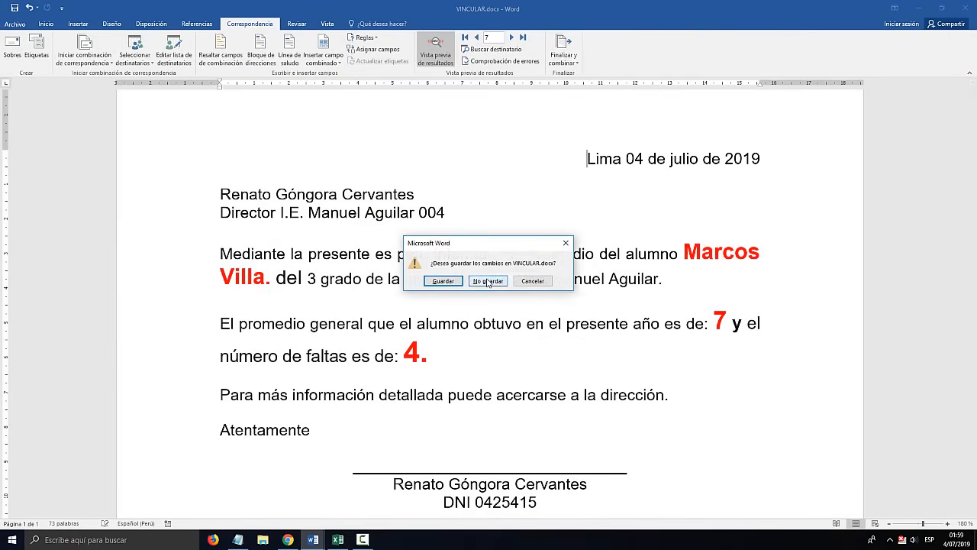
Discard VINCULAR.docx changes and locate ejemplo.xlsx in the vincular Excel Word folder.
left_click(487, 281)
double_click(561, 210)
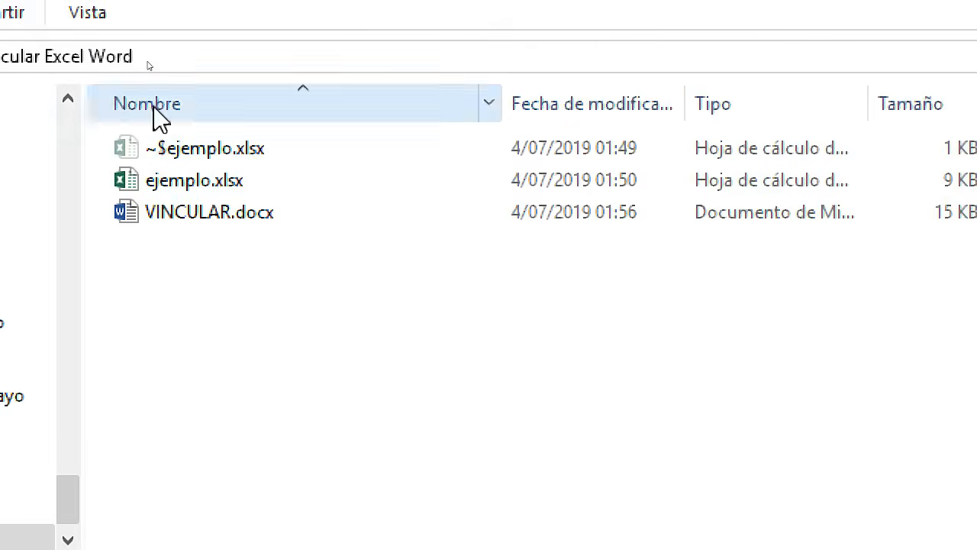
left_click(150, 88)
left_click(151, 79)
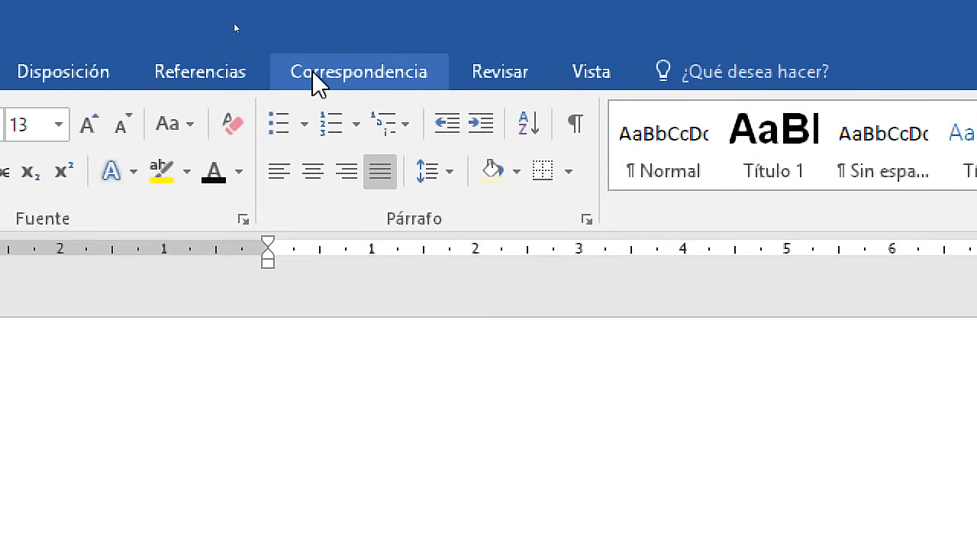
Start choosing an existing list as the letter's recipients.
left_click(312, 74)
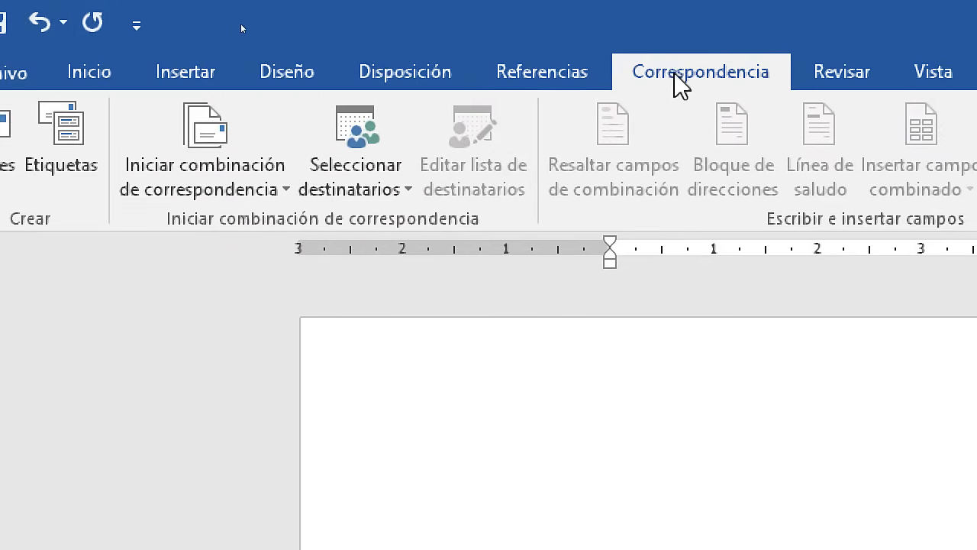
left_click(337, 197)
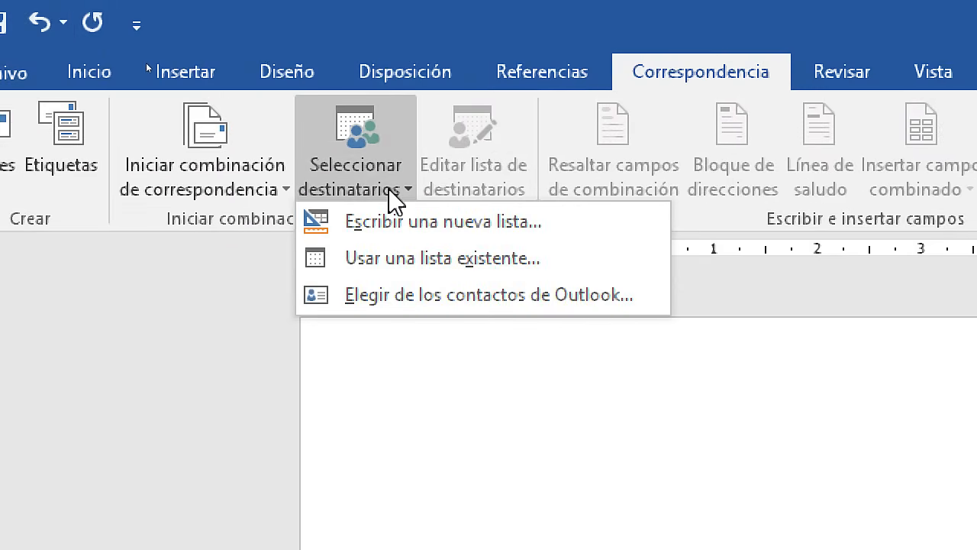
left_click(451, 258)
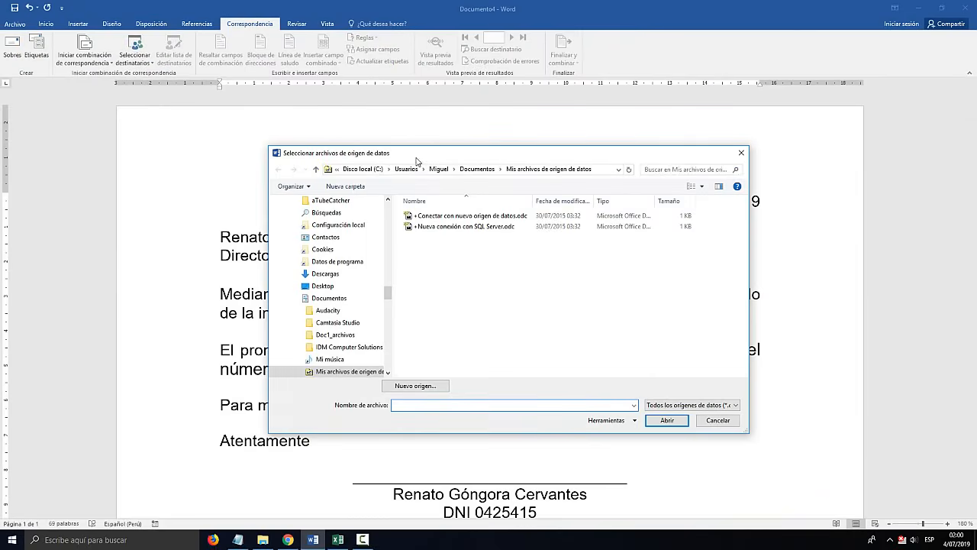
left_click_drag(416, 160, 460, 123)
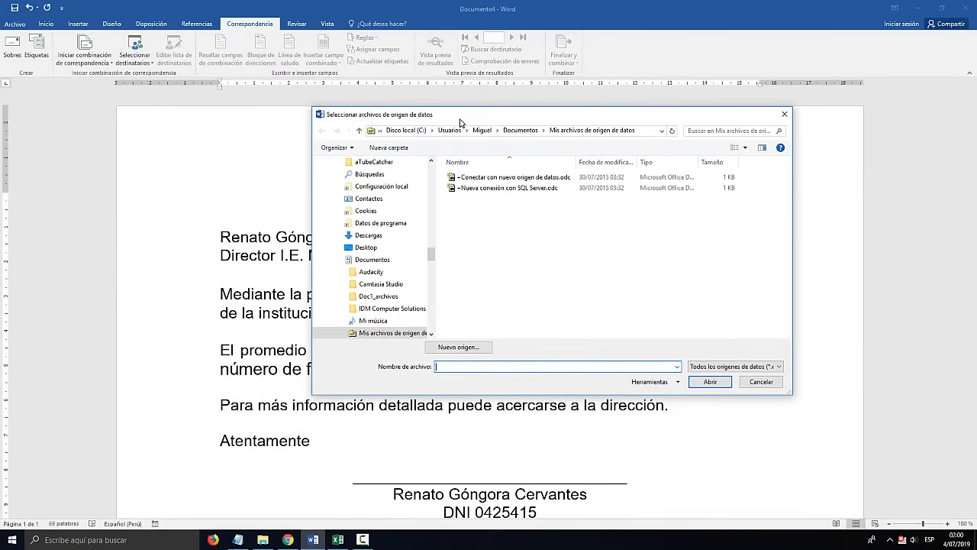
Open ejemplo.xlsx from Desktop\vincular Excel Word as the recipient data source.
left_click(381, 132)
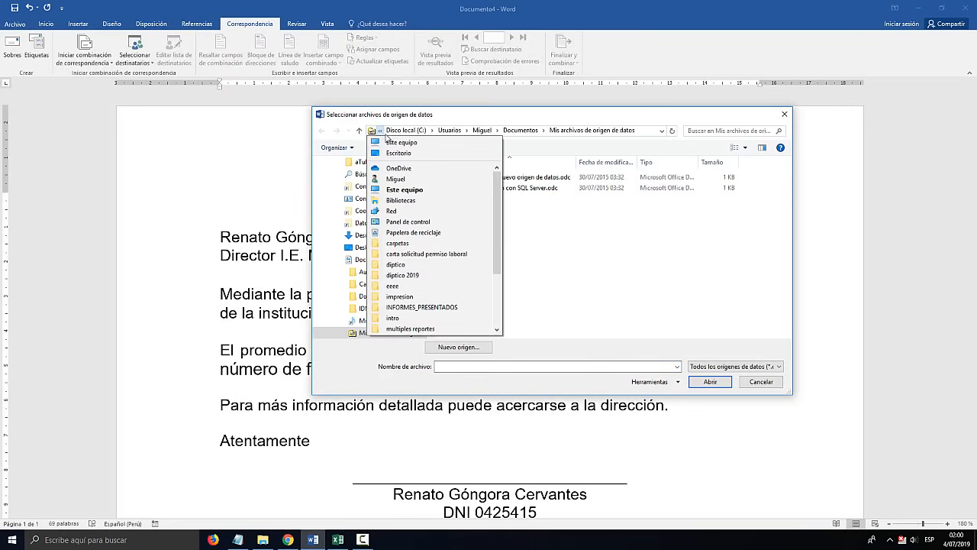
left_click(398, 153)
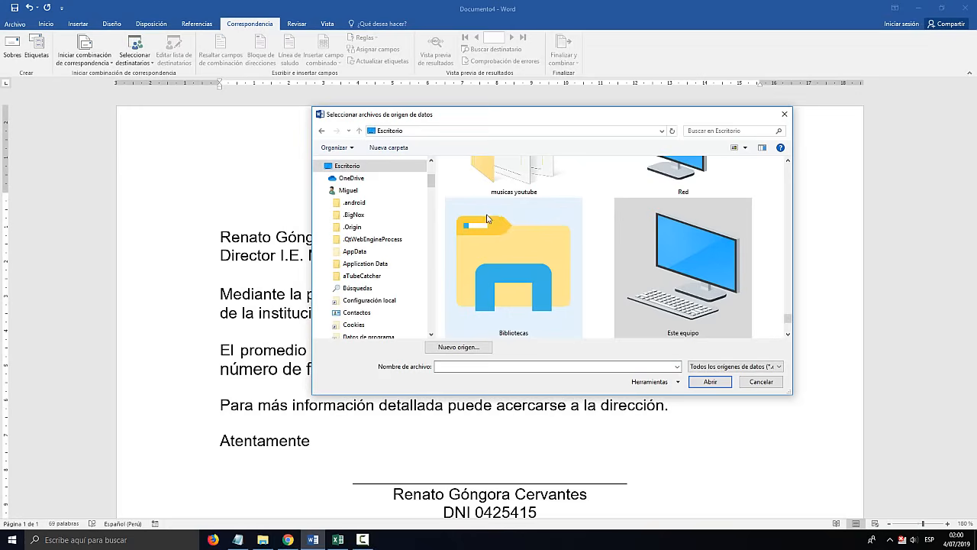
scroll(510, 252, "down", 5)
left_click(550, 272)
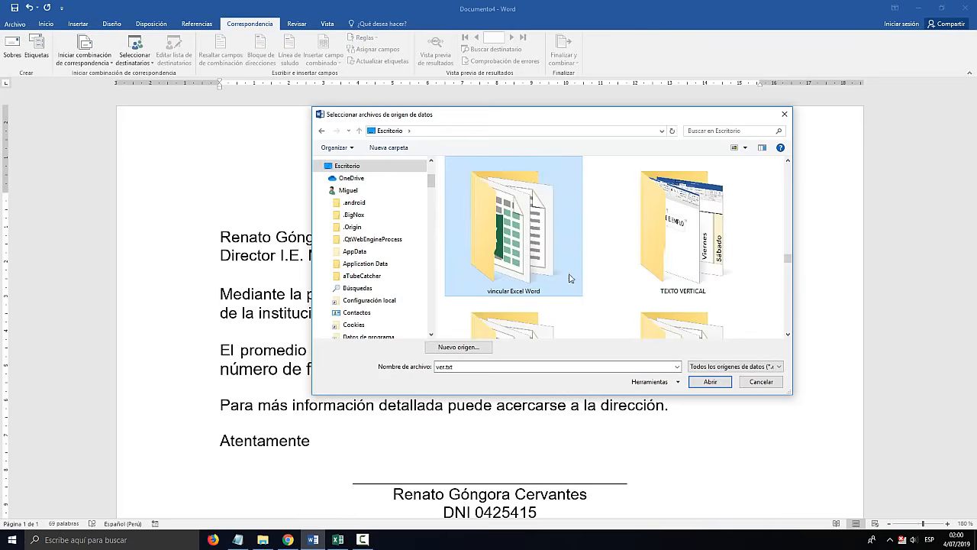
double_click(526, 236)
left_click(474, 188)
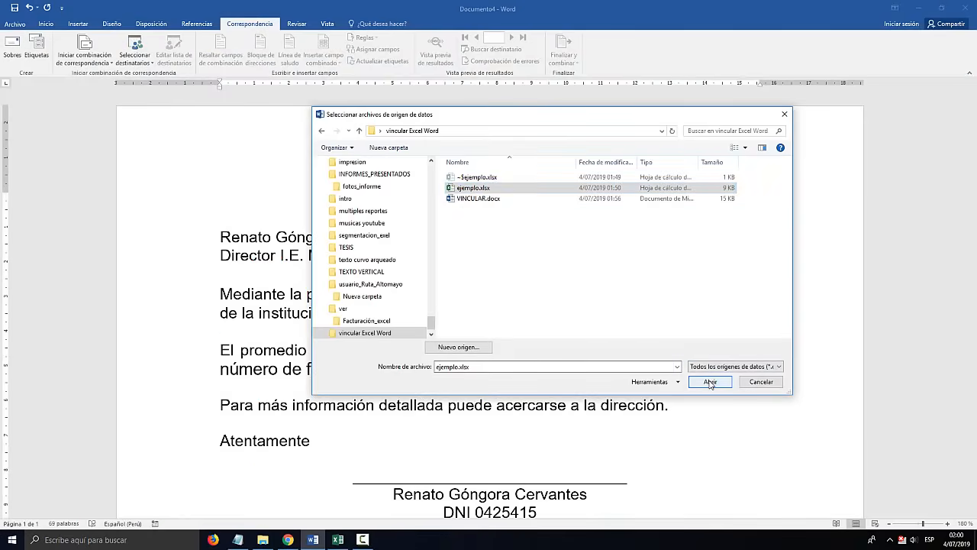
double_click(475, 189)
left_click_drag(517, 239, 461, 223)
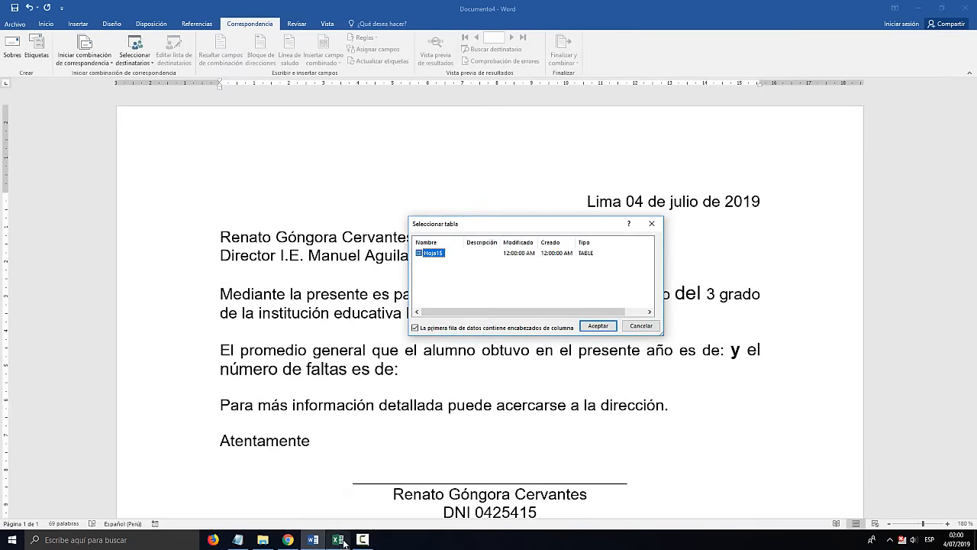
Confirm Hoja1$ in Excel and accept it as the recipient table.
left_click(341, 540)
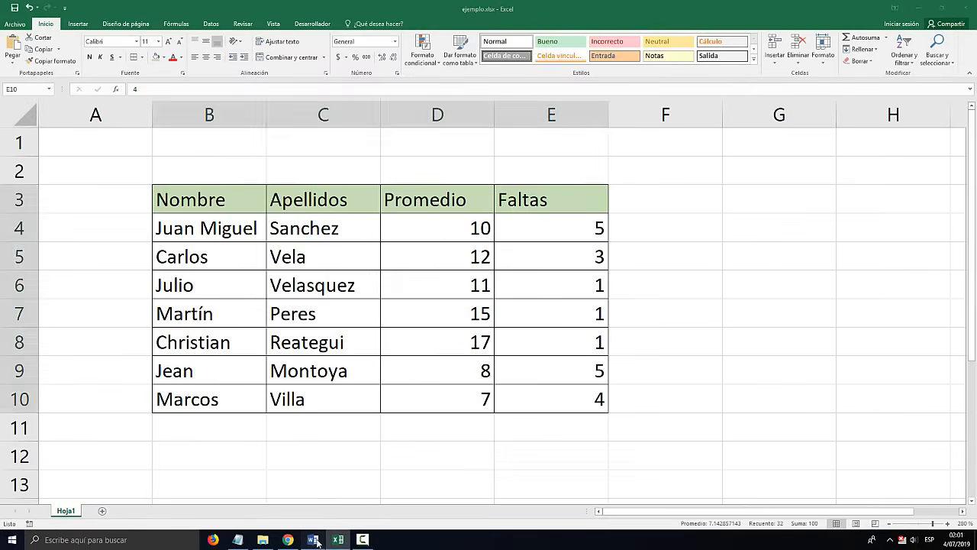
left_click(313, 540)
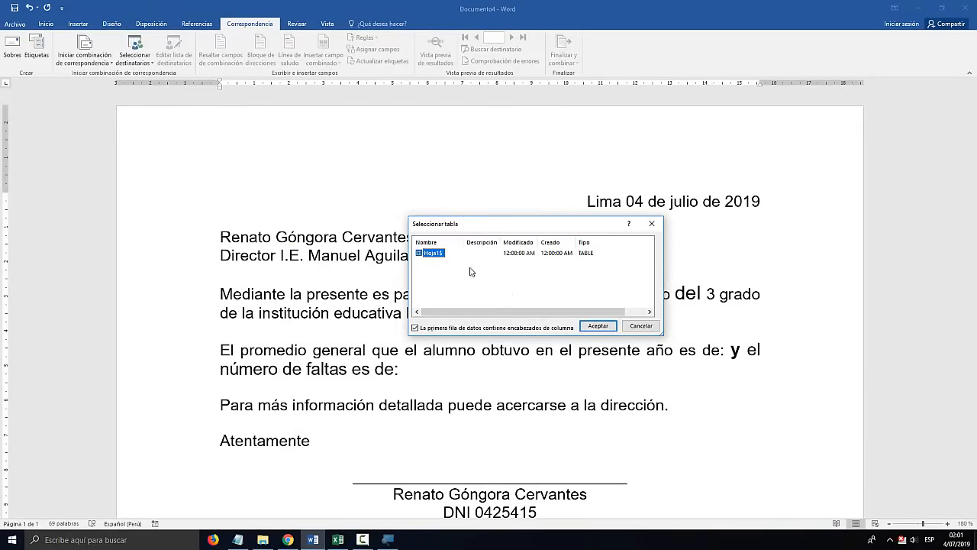
left_click(599, 326)
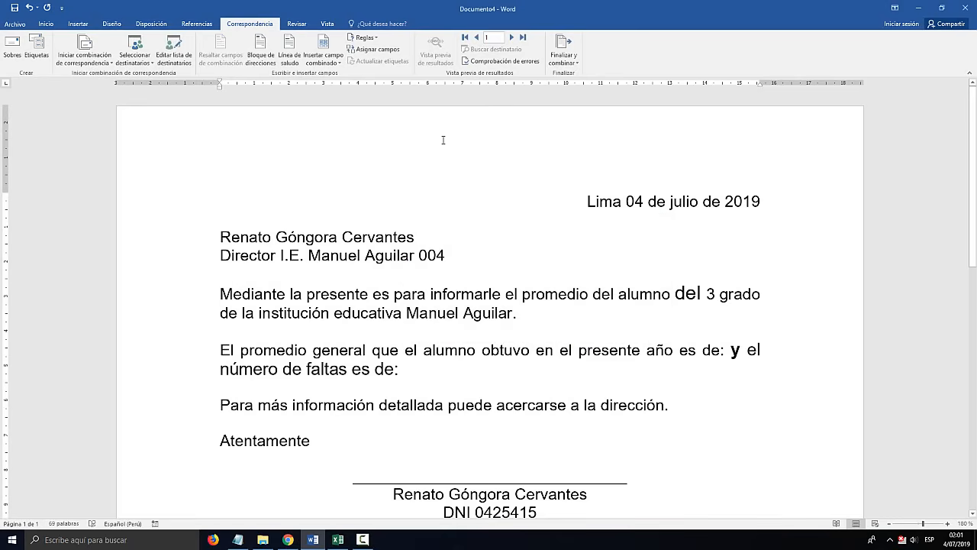
Review the Nombre, Apellidos, Promedio and Faltas columns and header row B3:E3 in Excel.
left_click(338, 539)
left_click(224, 113)
left_click(273, 114)
left_click(212, 142)
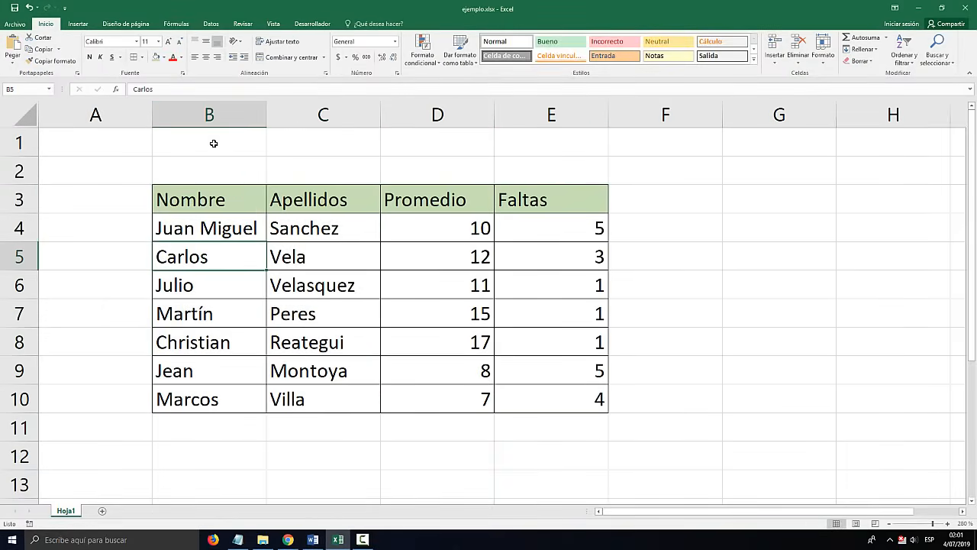
left_click(211, 114)
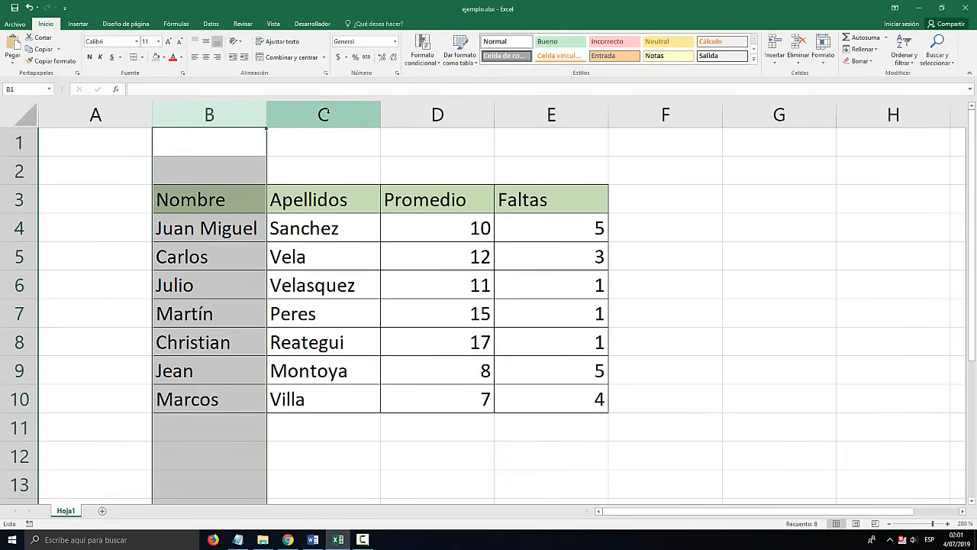
left_click(324, 115)
left_click(408, 114)
left_click(515, 115)
left_click(219, 216)
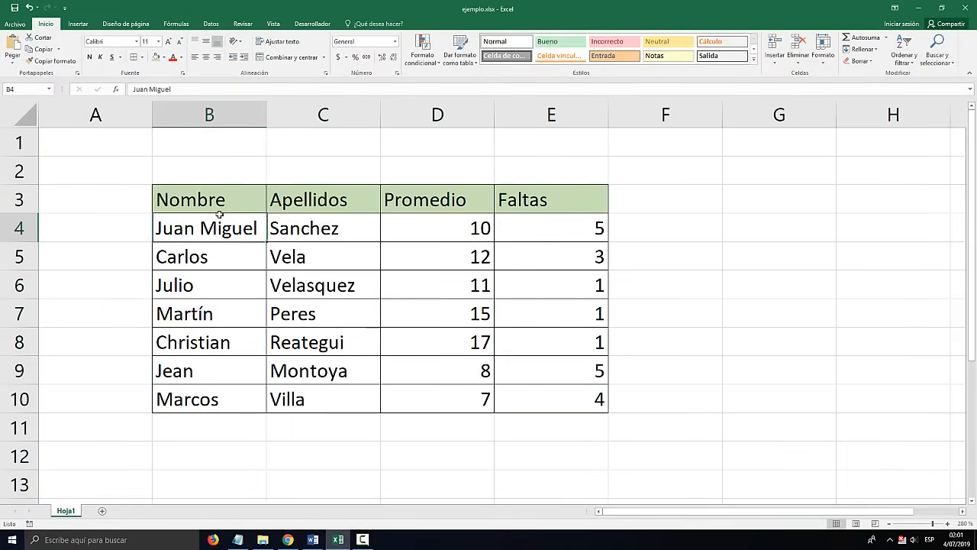
left_click_drag(219, 213, 543, 395)
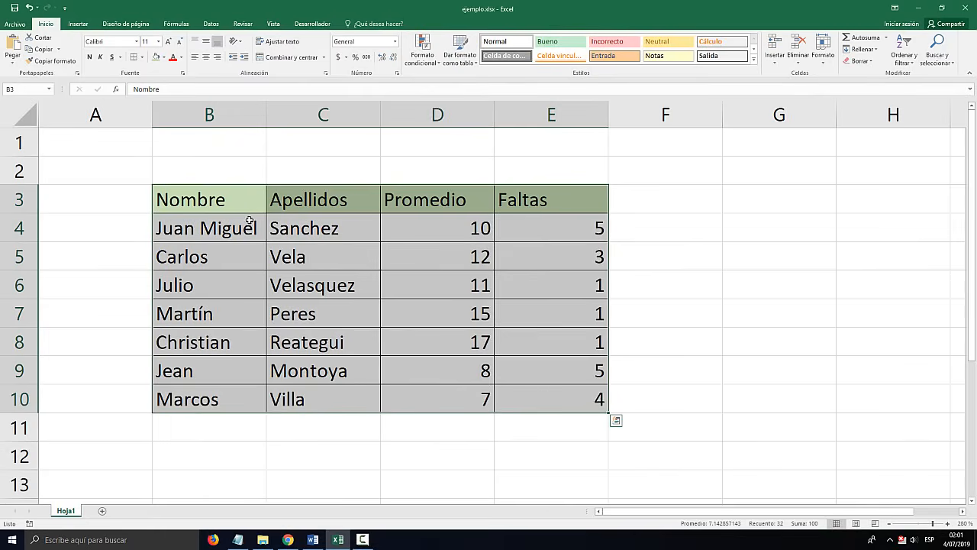
left_click(224, 155)
left_click(211, 114)
left_click(215, 196)
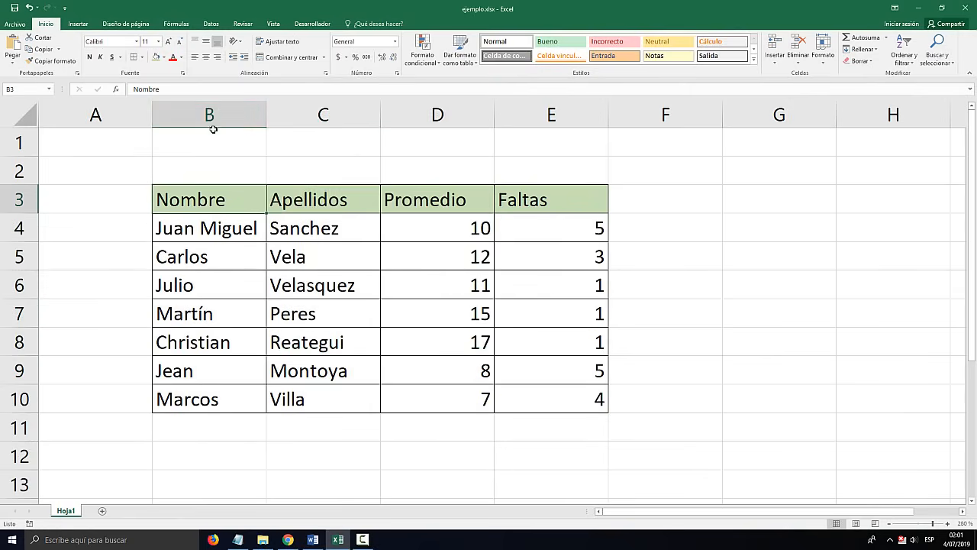
left_click_drag(220, 197, 557, 197)
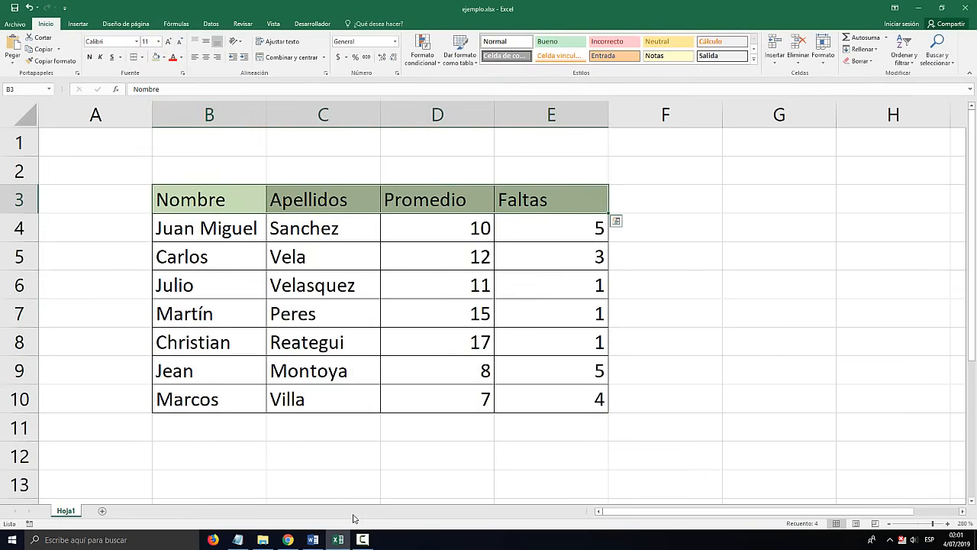
left_click(312, 539)
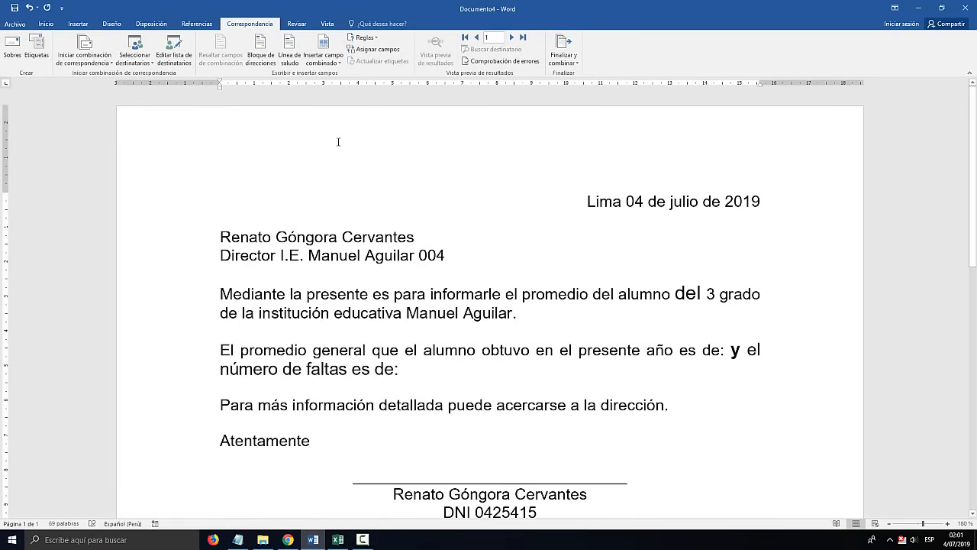
Compare the available merge fields with the Excel columns Nombre, Apellidos, Promedio, Faltas.
left_click(330, 64)
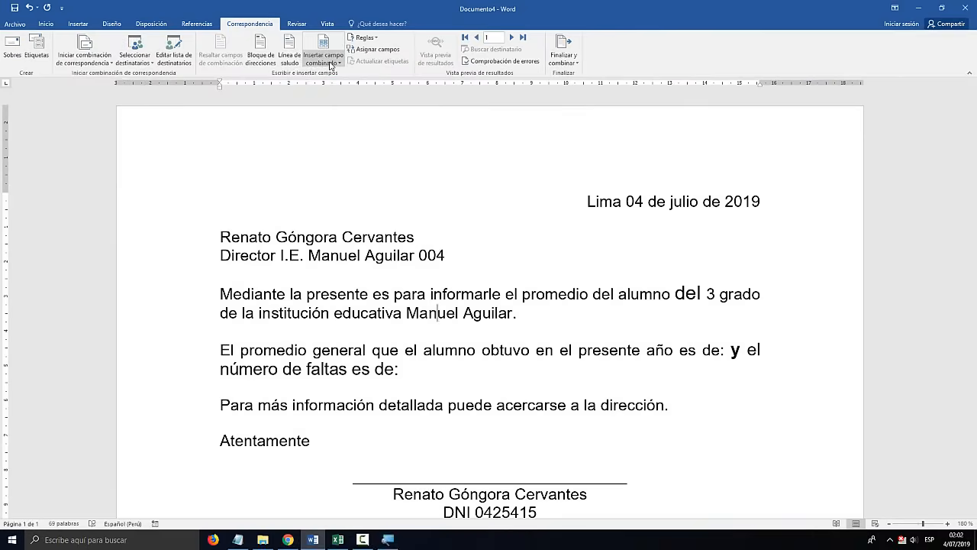
left_click(379, 185)
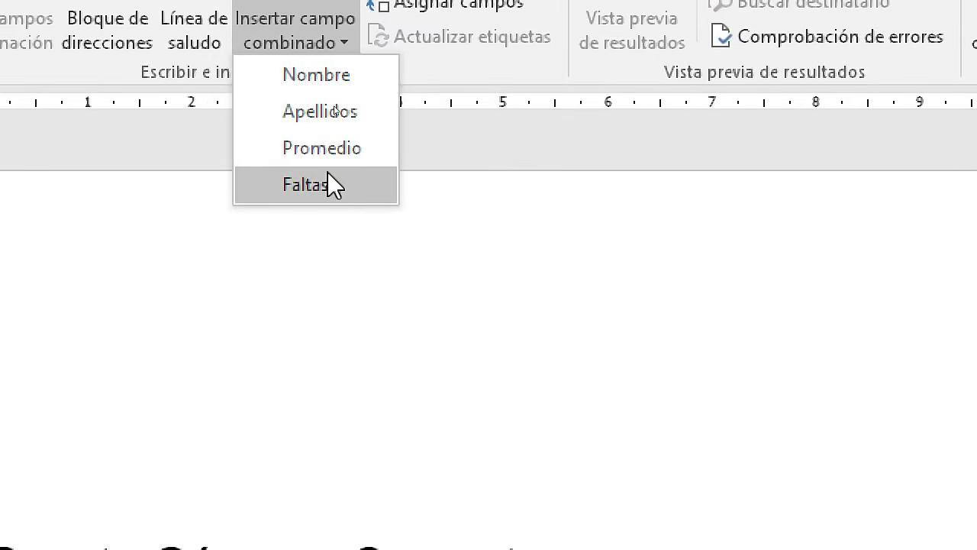
left_click(322, 148)
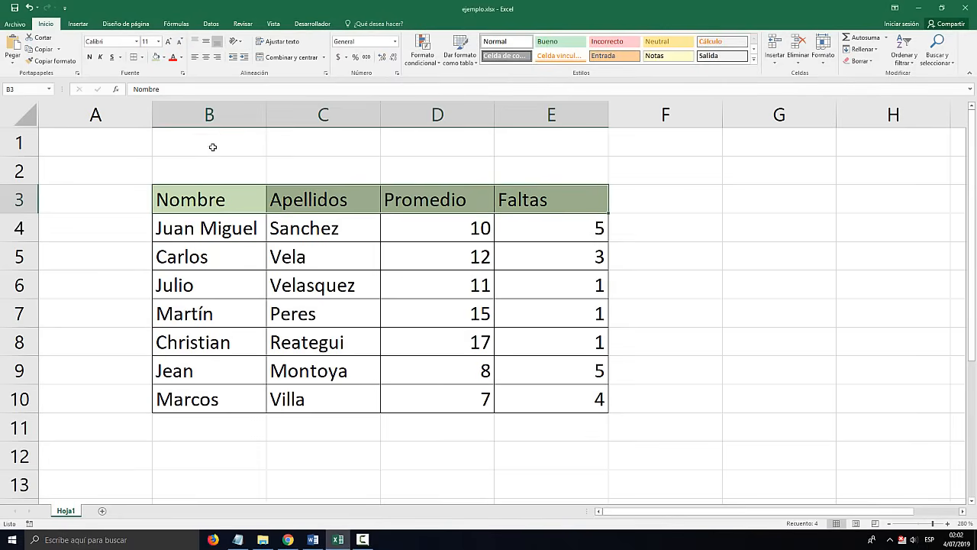
left_click(209, 114)
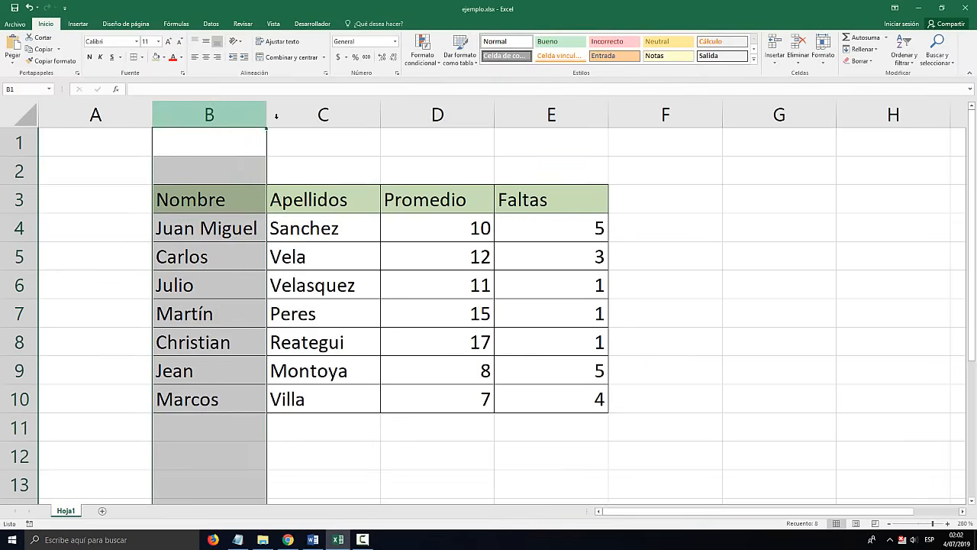
left_click(323, 114)
left_click(437, 115)
left_click(551, 114)
left_click(311, 538)
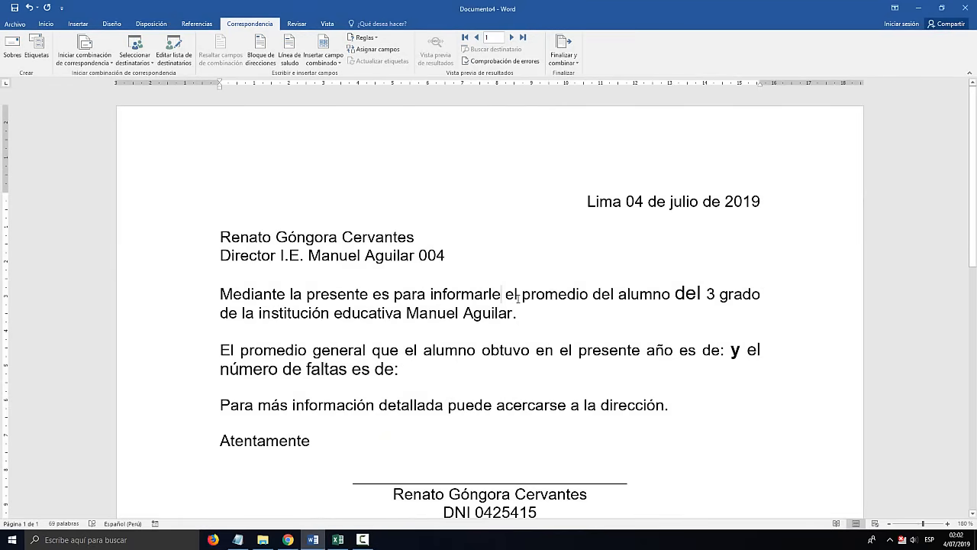
Insert the «Nombre» merge field right after the word 'alumno'.
left_click(670, 294)
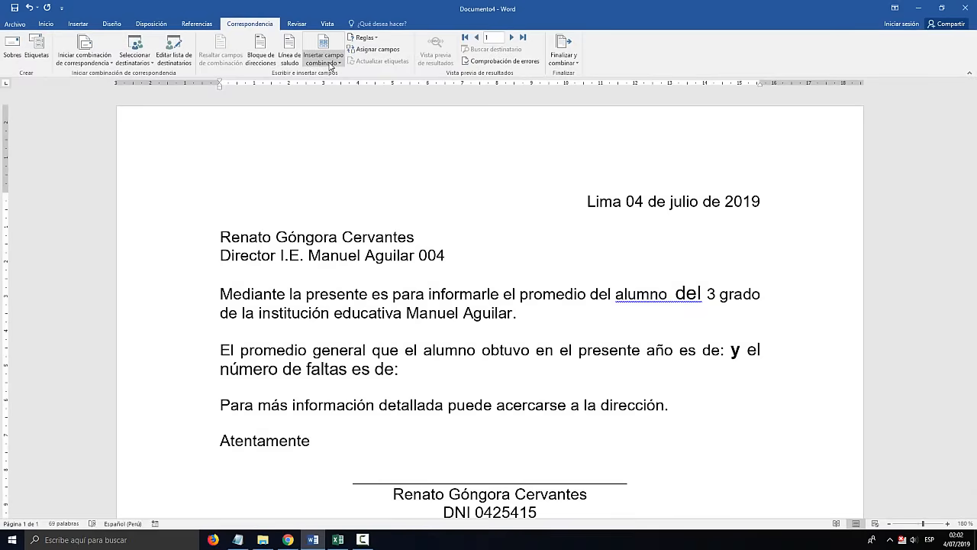
key("super")
key("Escape")
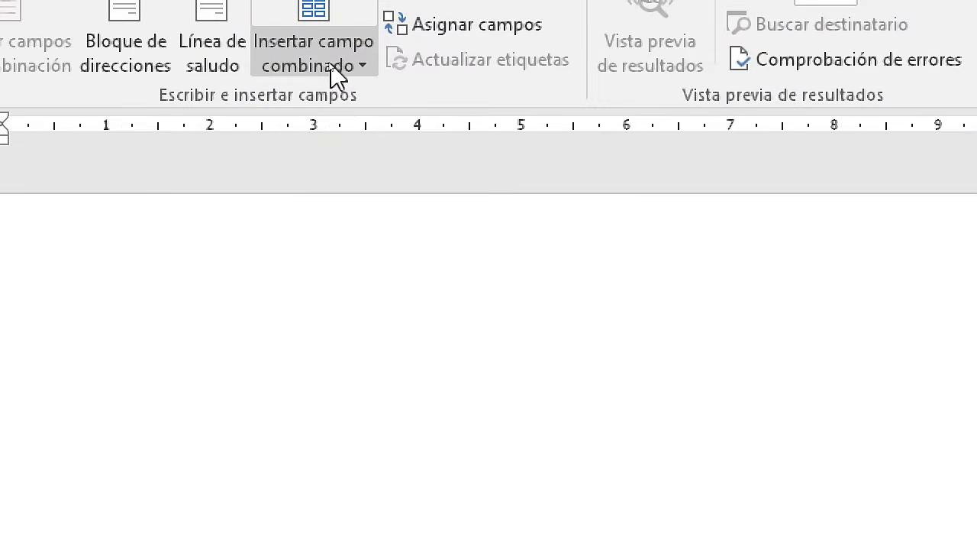
left_click(330, 65)
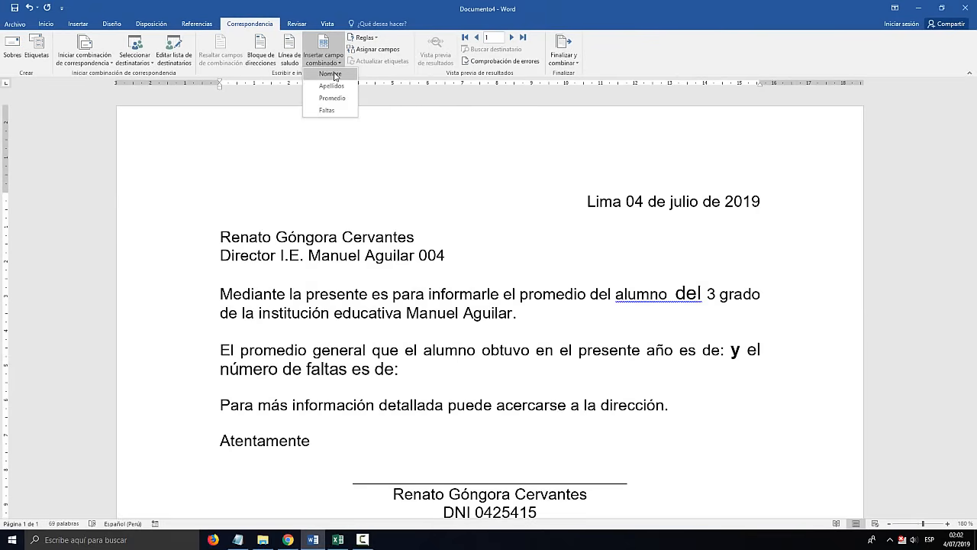
left_click(331, 74)
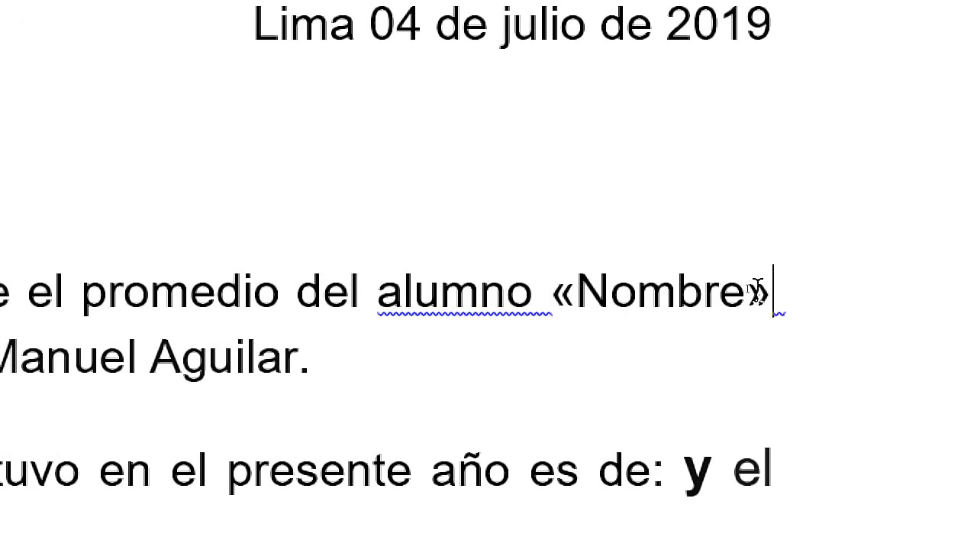
Color the «Nombre» field red and increase its font size to 18 pt.
left_click_drag(688, 291, 720, 290)
left_click_drag(649, 291, 794, 280)
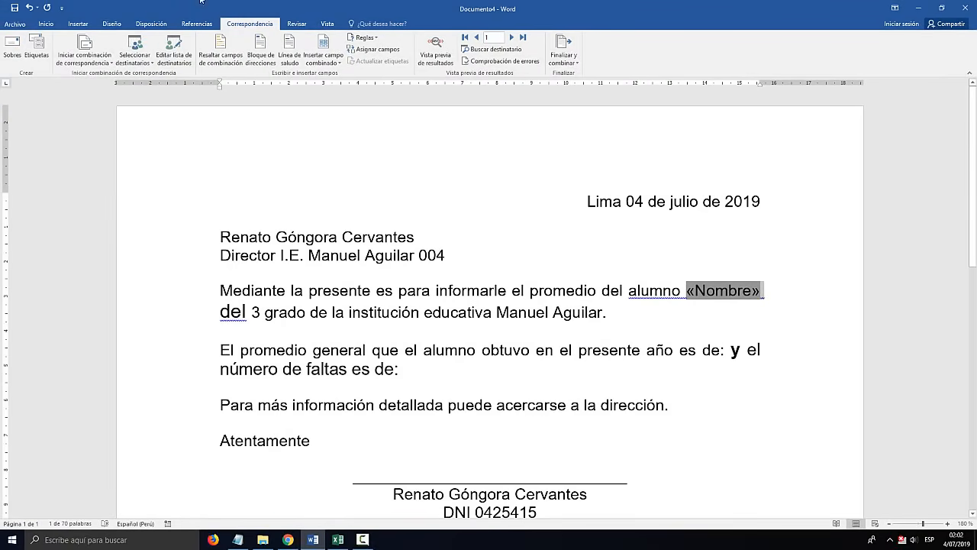
left_click(46, 23)
left_click(209, 57)
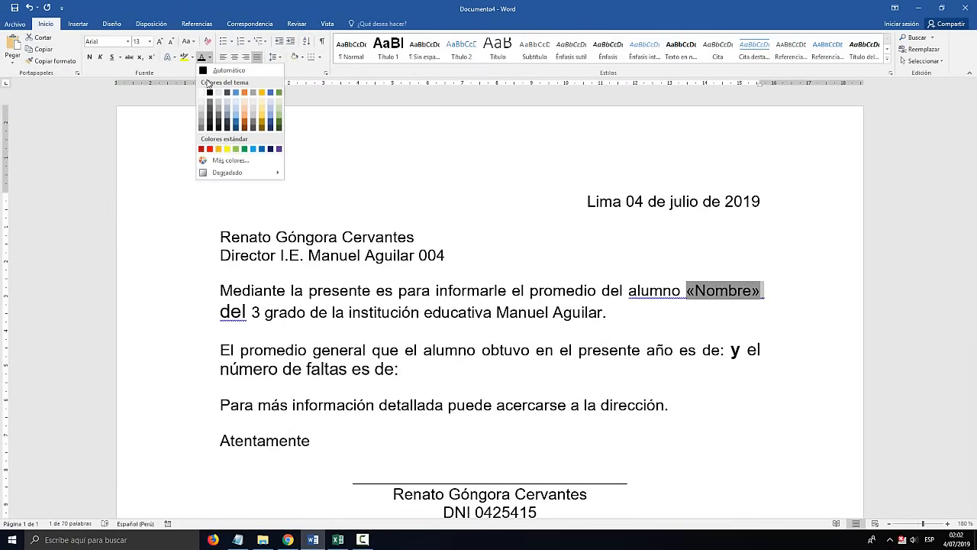
left_click(210, 149)
left_click(158, 42)
left_click(158, 42)
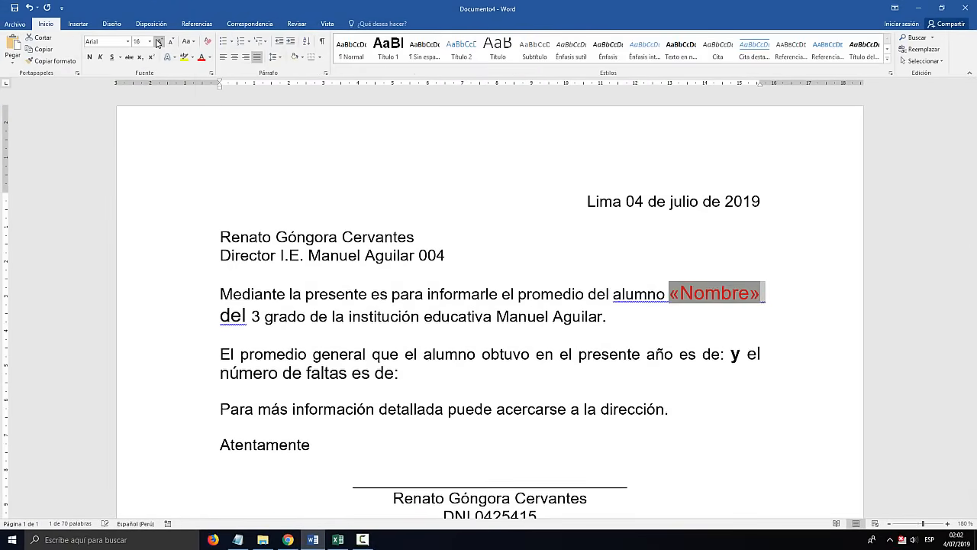
left_click(158, 42)
left_click(338, 329)
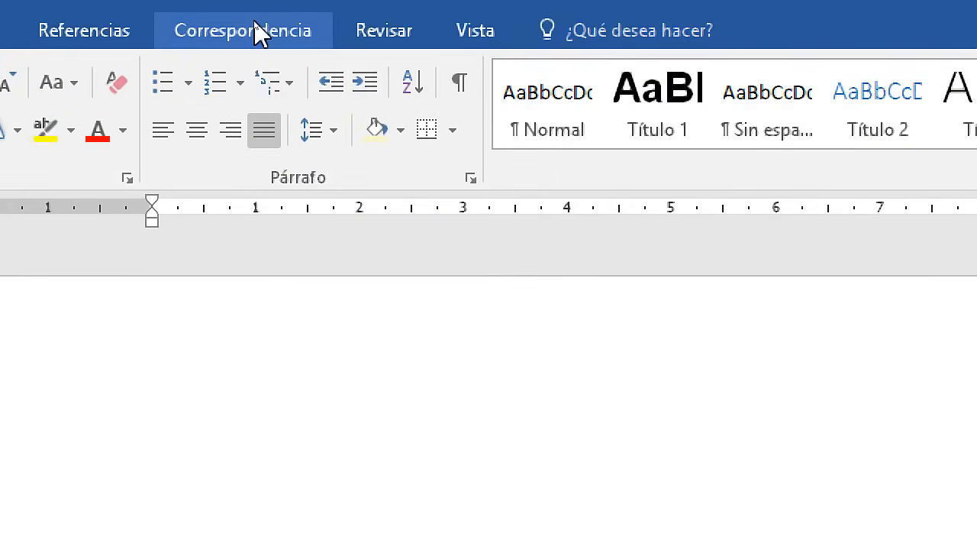
left_click(253, 24)
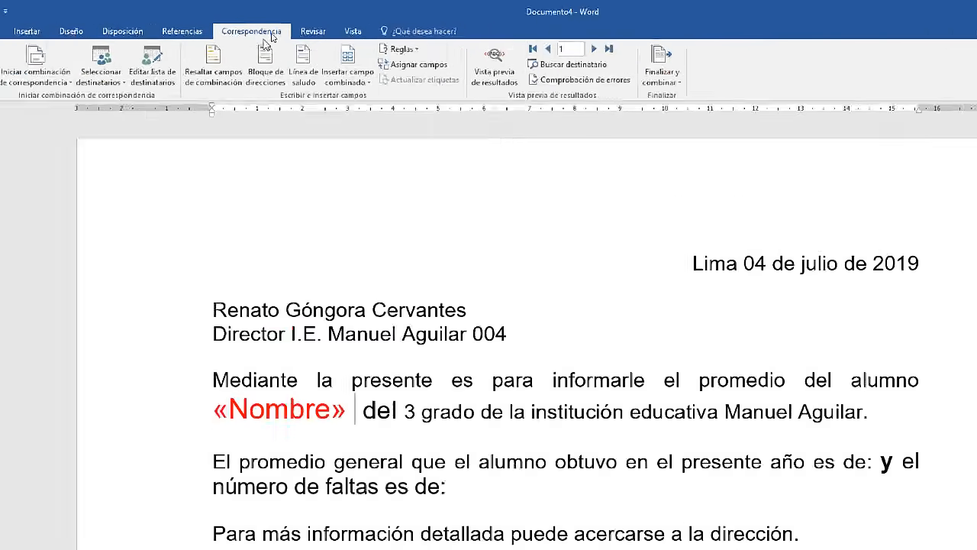
left_click(362, 83)
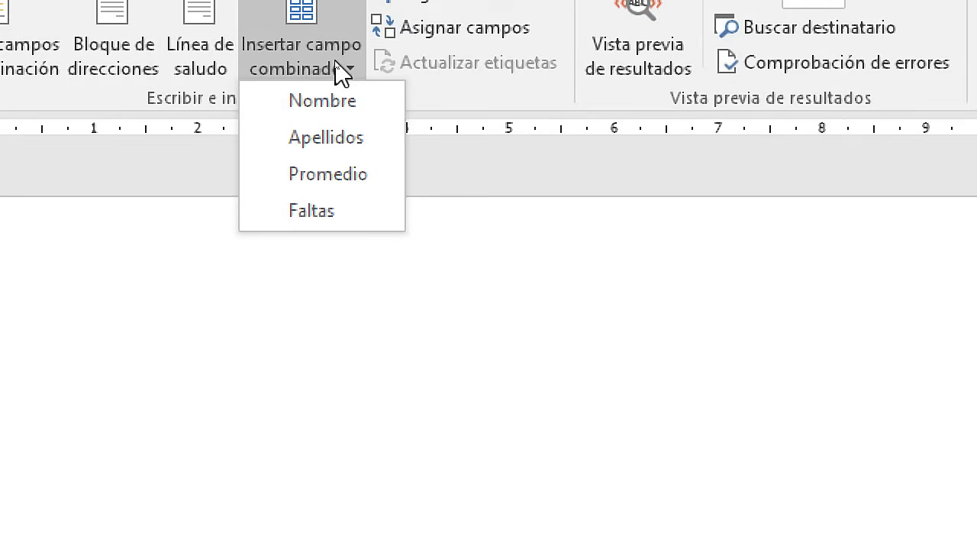
Insert the «Apellidos» merge field right after «Nombre».
left_click(342, 89)
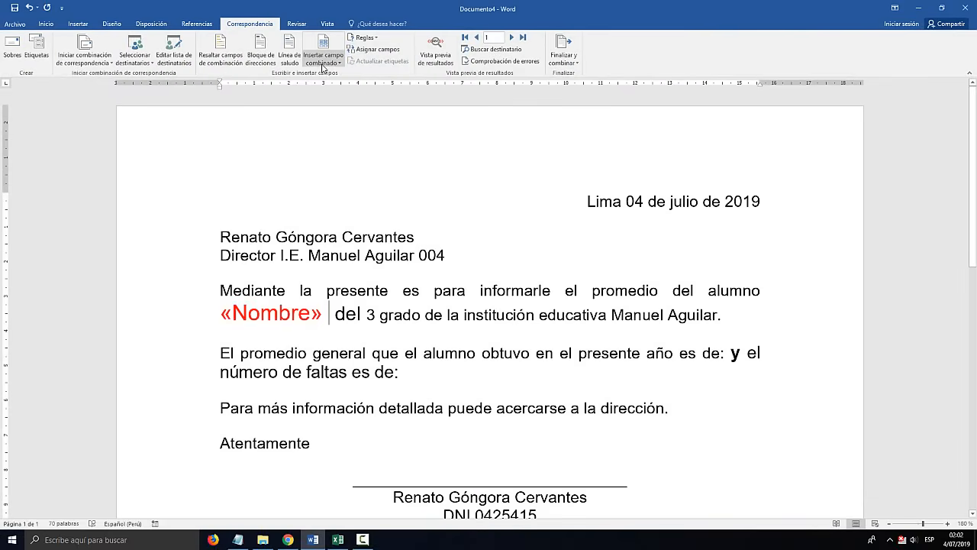
left_click(320, 82)
left_click(342, 161)
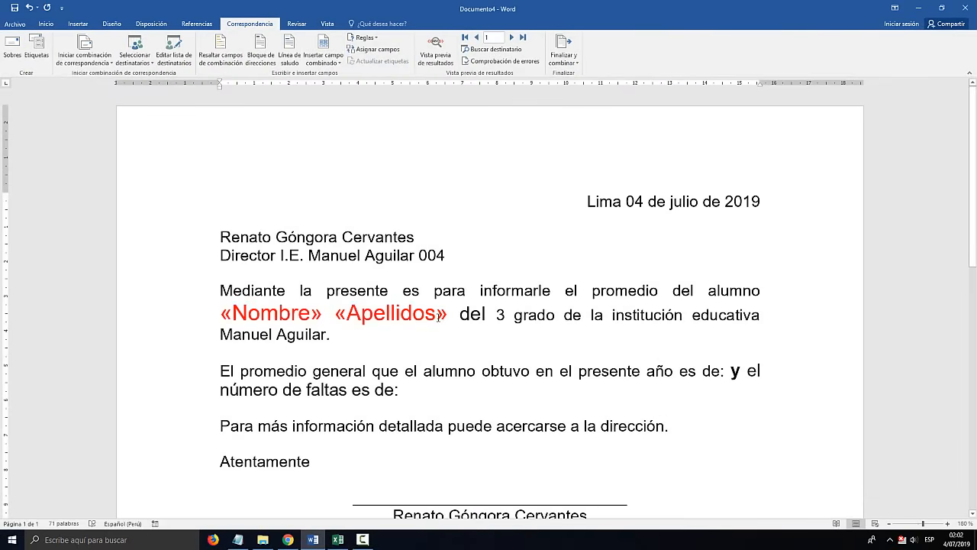
left_click_drag(400, 317, 262, 317)
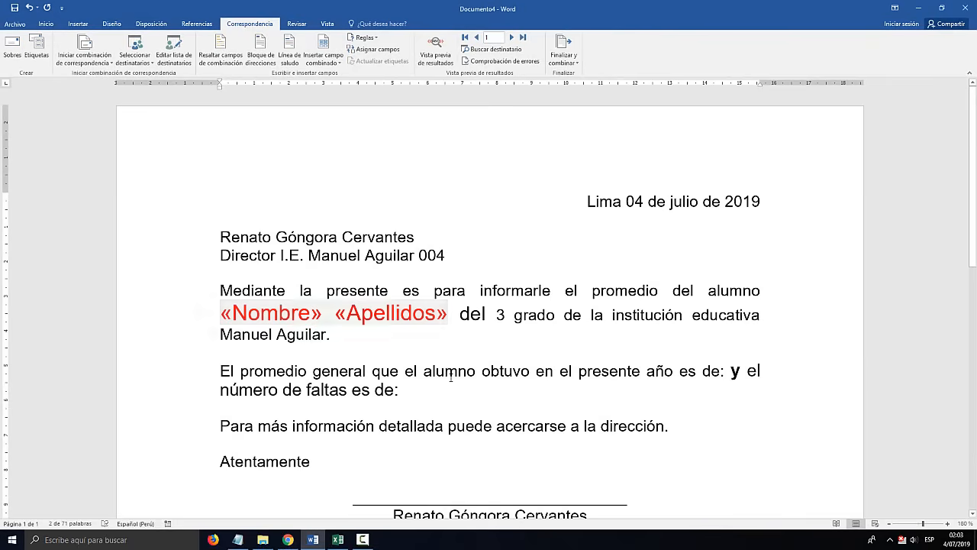
left_click_drag(220, 371, 372, 371)
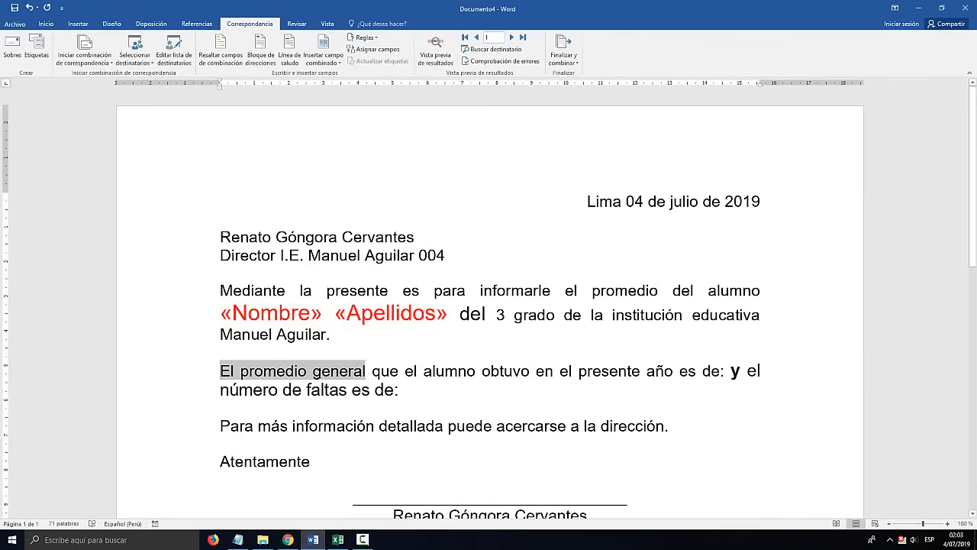
Insert «Promedio» after 'de:' and make it red, bold and 18 pt.
left_click(574, 373)
left_click(646, 371)
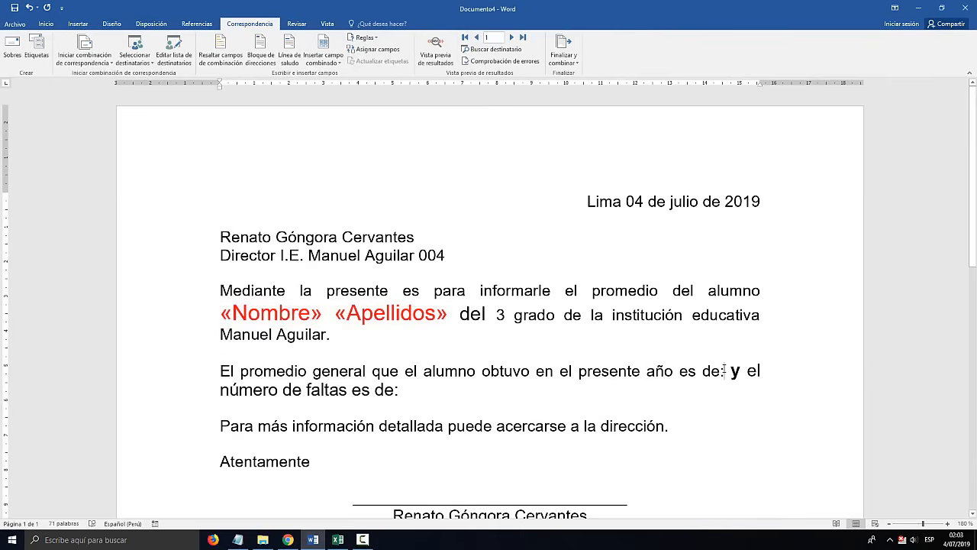
left_click(726, 370)
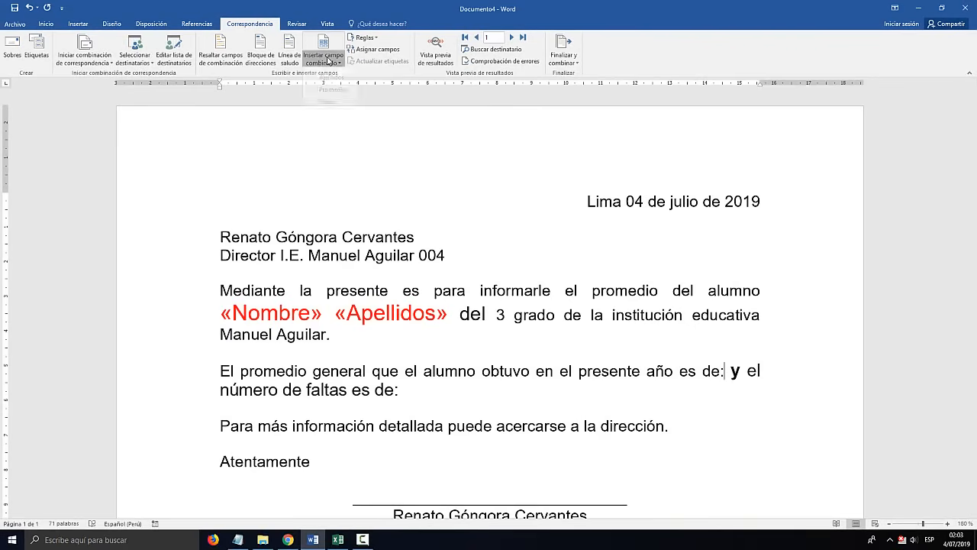
left_click(328, 63)
left_click(332, 99)
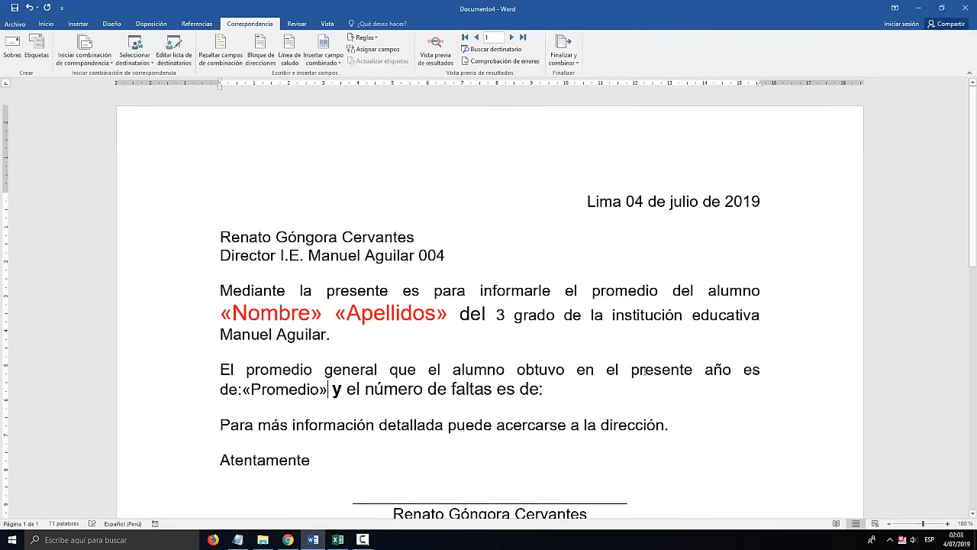
left_click_drag(327, 389, 243, 391)
left_click(46, 24)
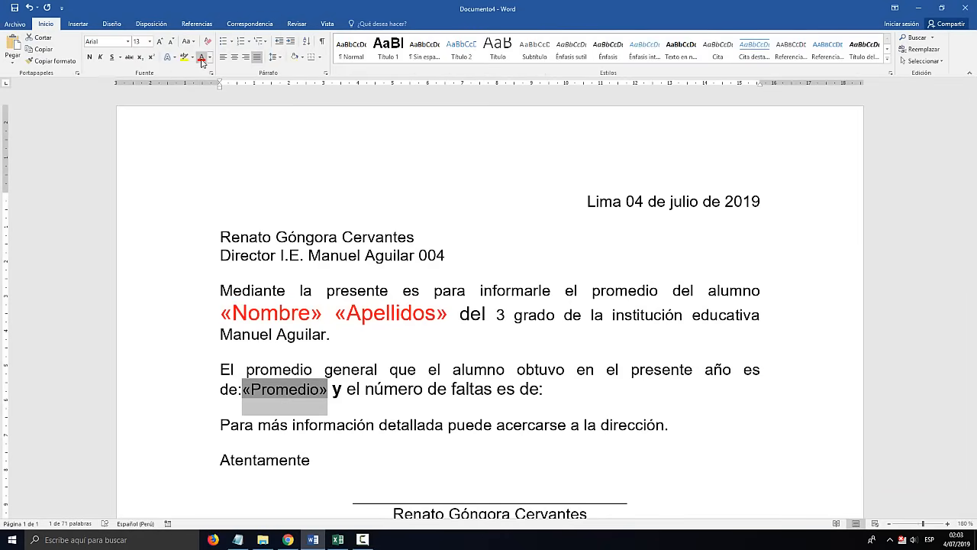
left_click(201, 56)
left_click(89, 57)
left_click(161, 43)
left_click(161, 42)
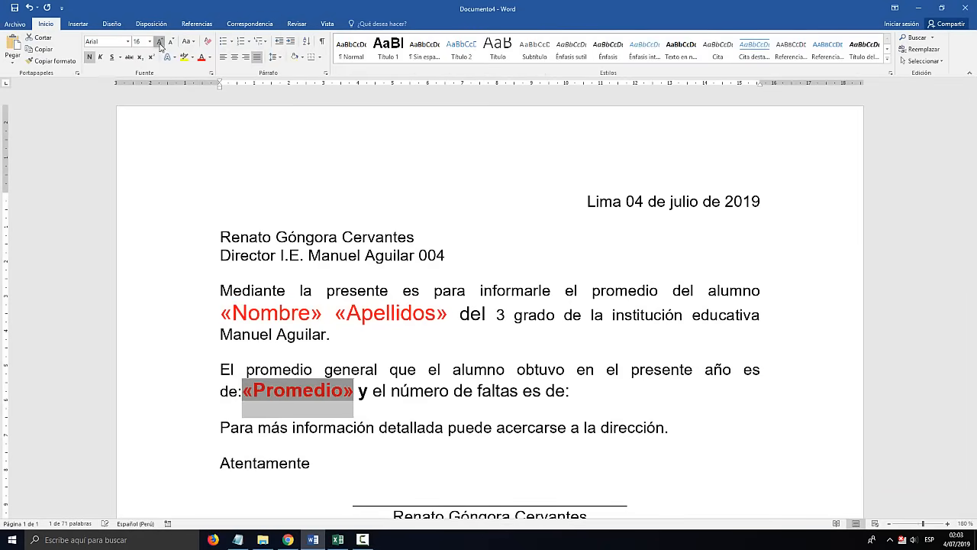
left_click(161, 43)
left_click(460, 405)
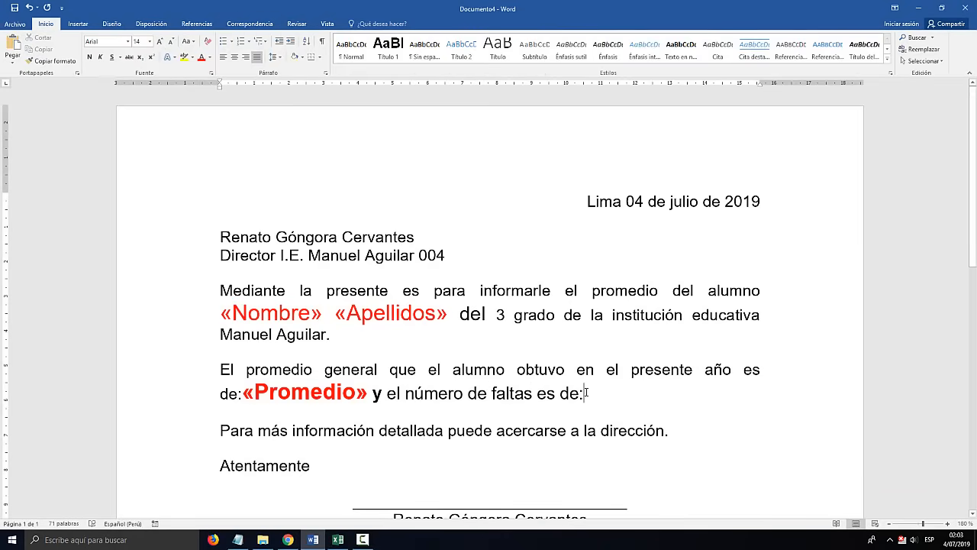
Insert «Faltas» at the end of the sentence and color it red.
left_click(585, 394)
left_click(250, 24)
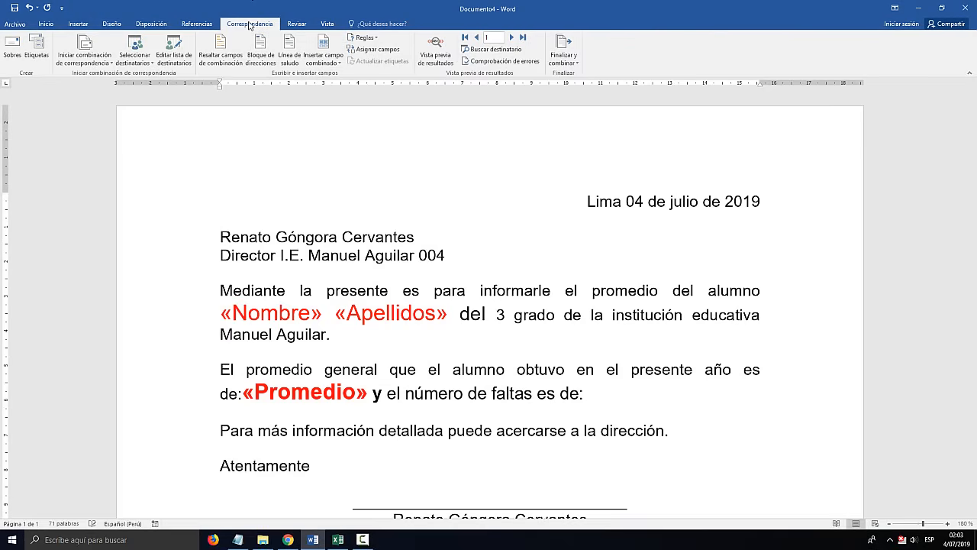
left_click(323, 59)
left_click(330, 110)
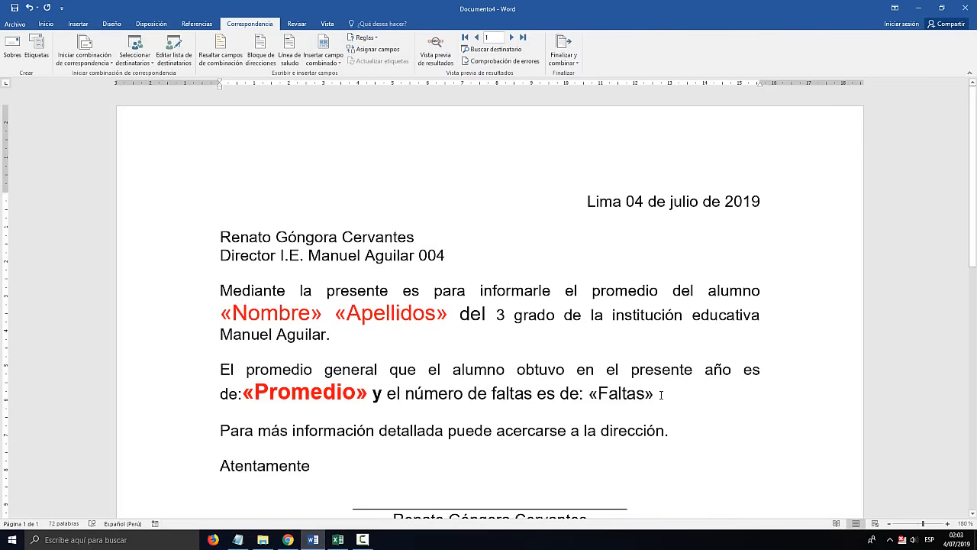
left_click_drag(662, 395, 588, 394)
left_click(47, 24)
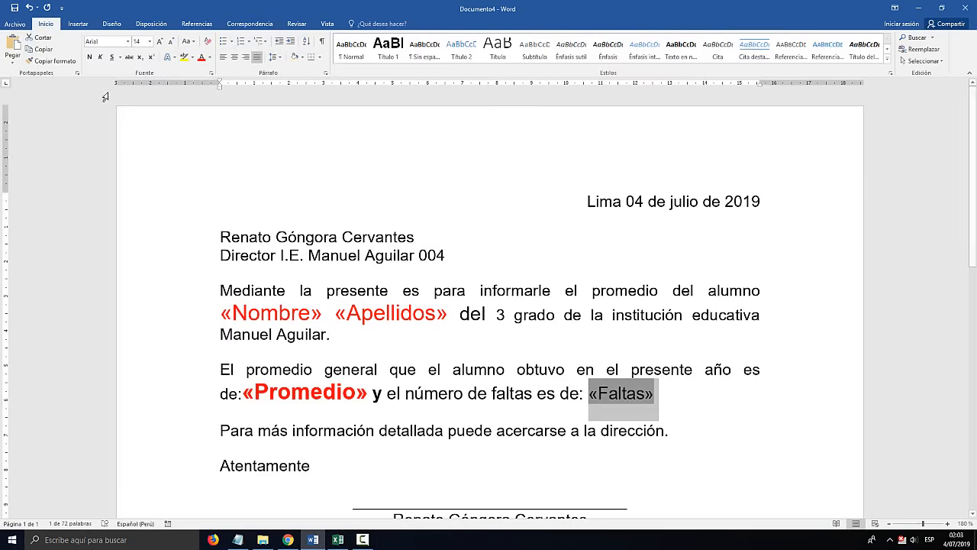
left_click(201, 58)
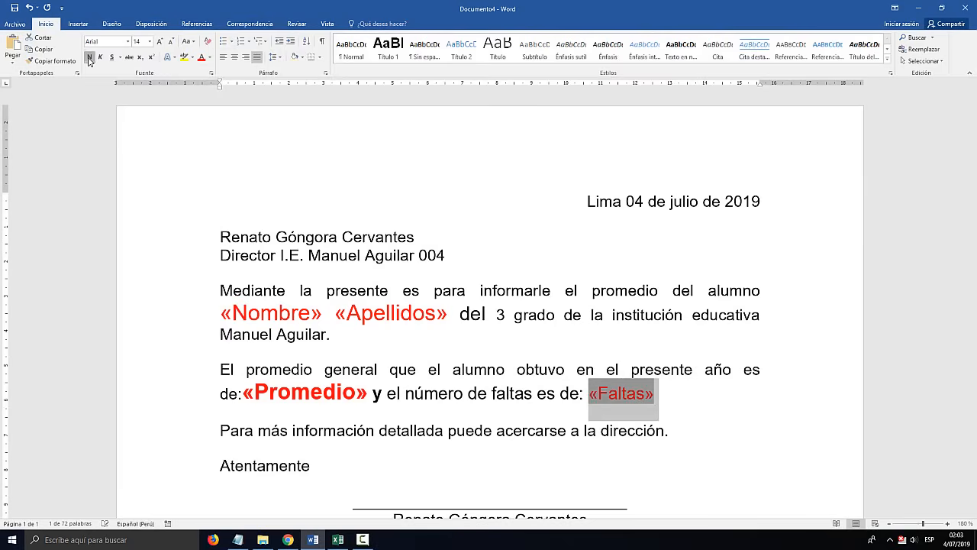
left_click(565, 370)
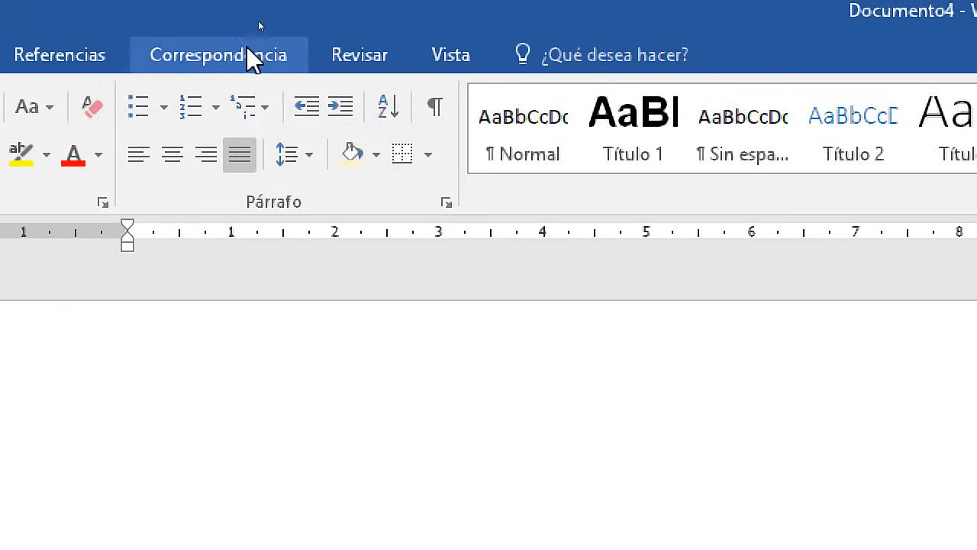
Preview merged results and step to record 7, showing average 7 and 4 absences.
left_click(258, 26)
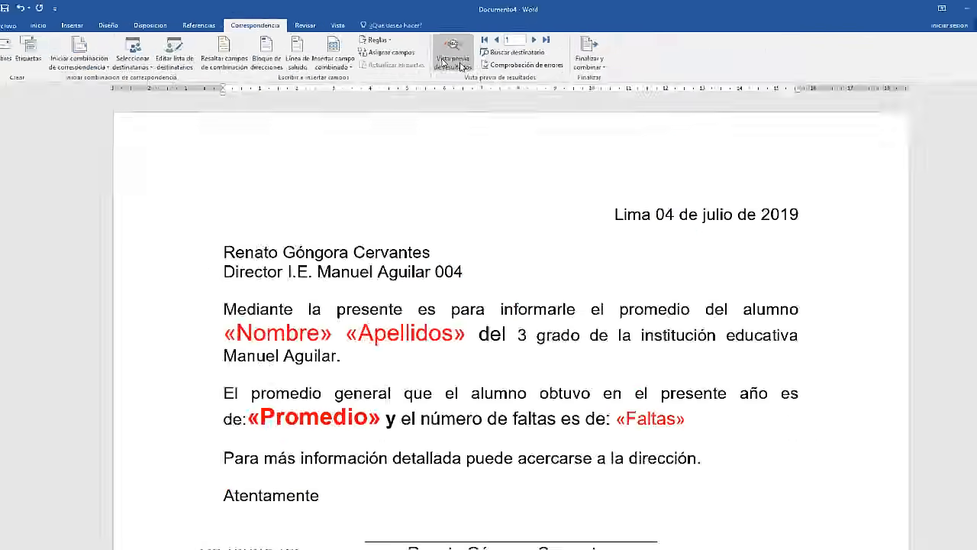
left_click(458, 167)
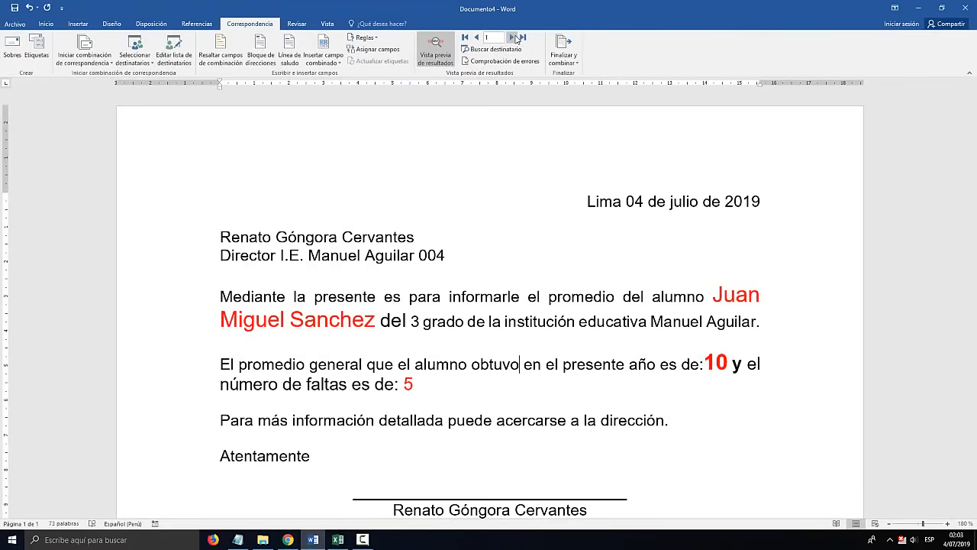
left_click(513, 37)
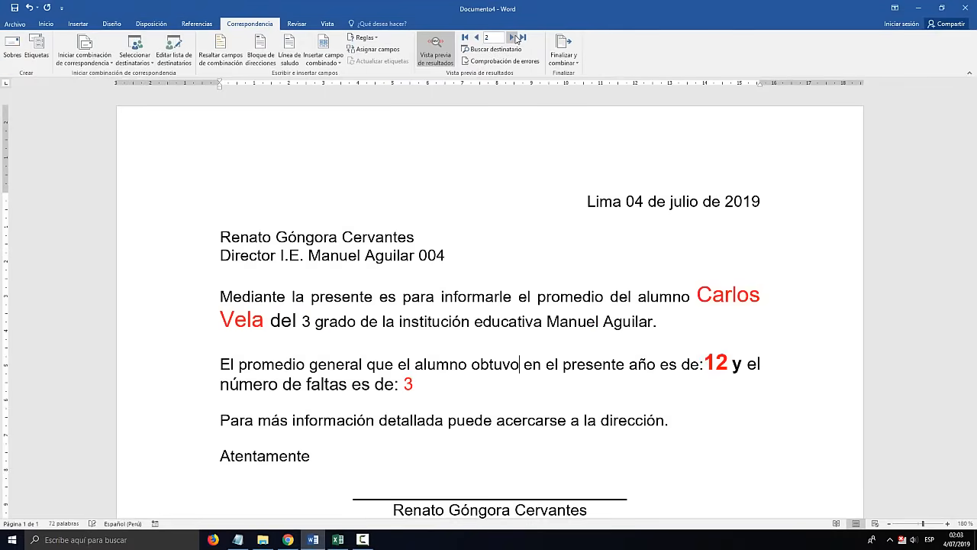
left_click(513, 36)
left_click(513, 37)
left_click(513, 36)
left_click(513, 36)
left_click(514, 36)
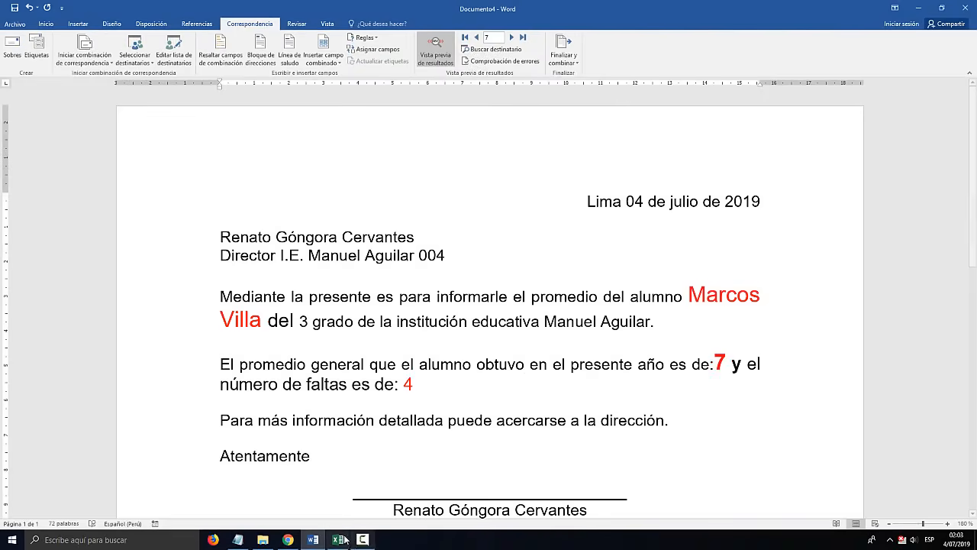
left_click(338, 539)
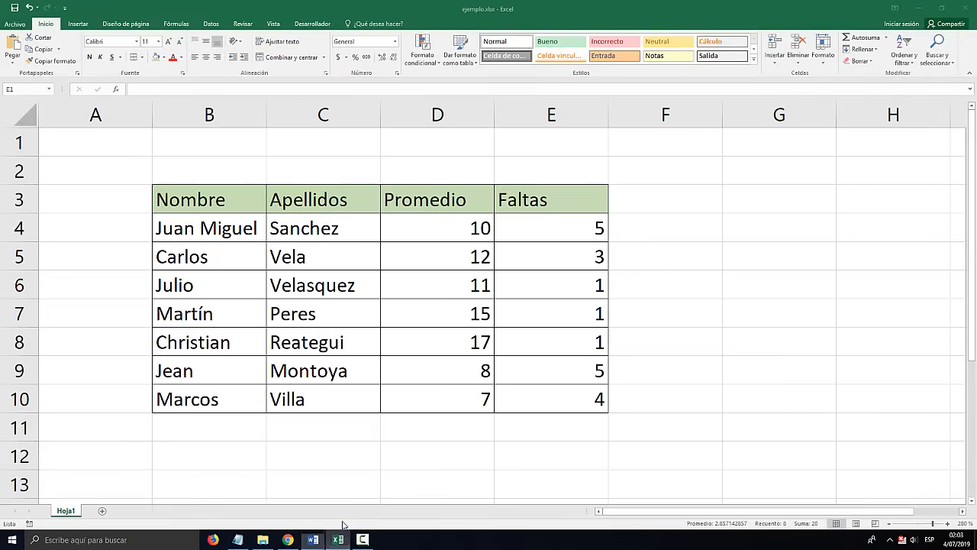
left_click(526, 278)
left_click(19, 229)
left_click(19, 257)
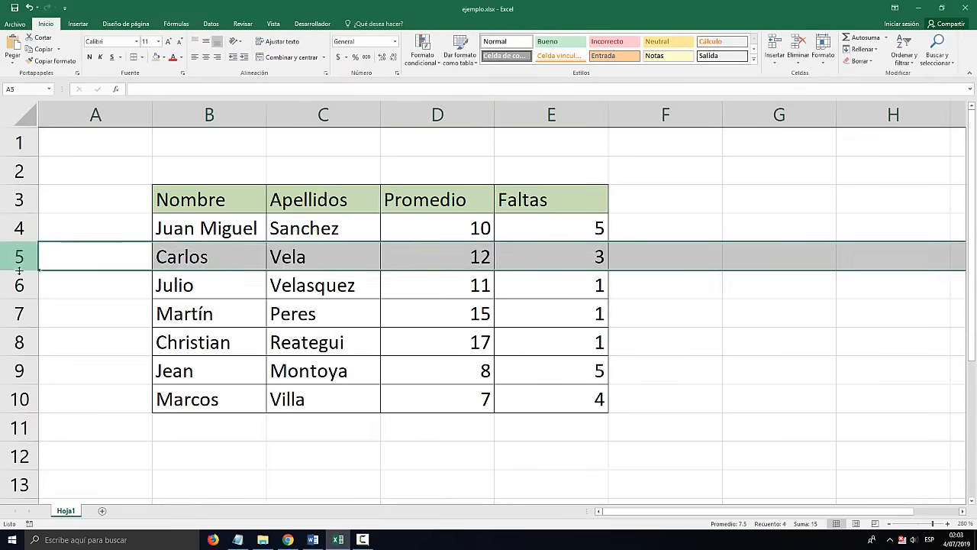
left_click(20, 285)
left_click(19, 342)
left_click(19, 371)
left_click(19, 399)
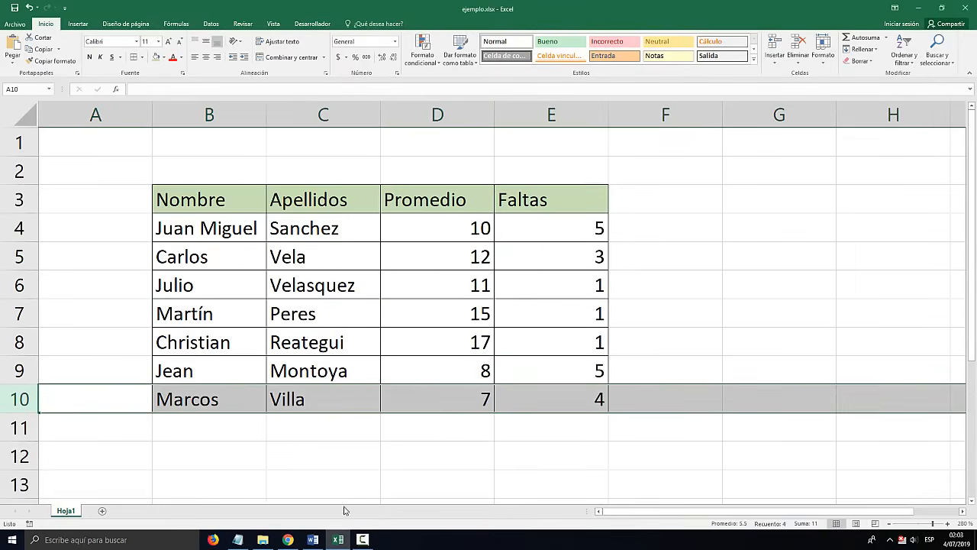
left_click(314, 539)
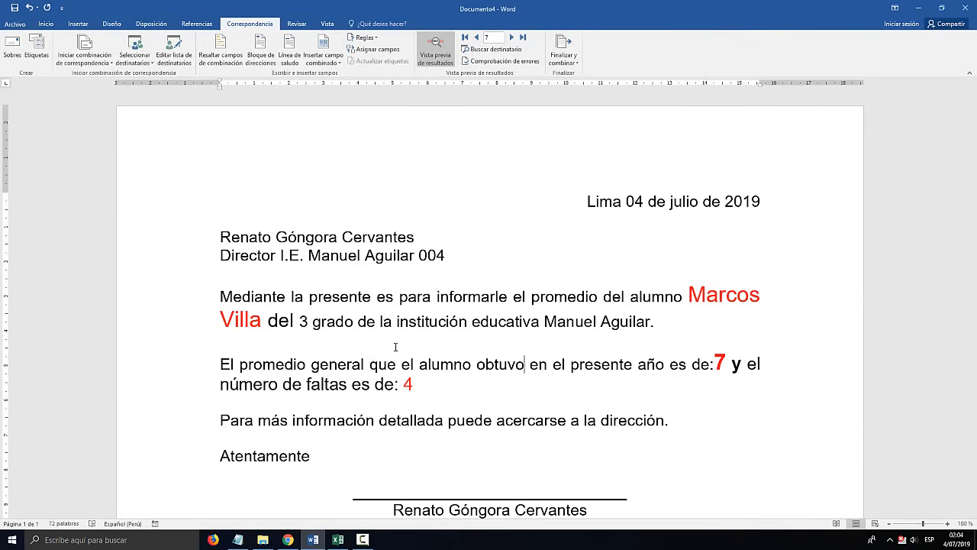
Open the merge recipient list and bring up its Filter and Sort settings.
left_click(184, 65)
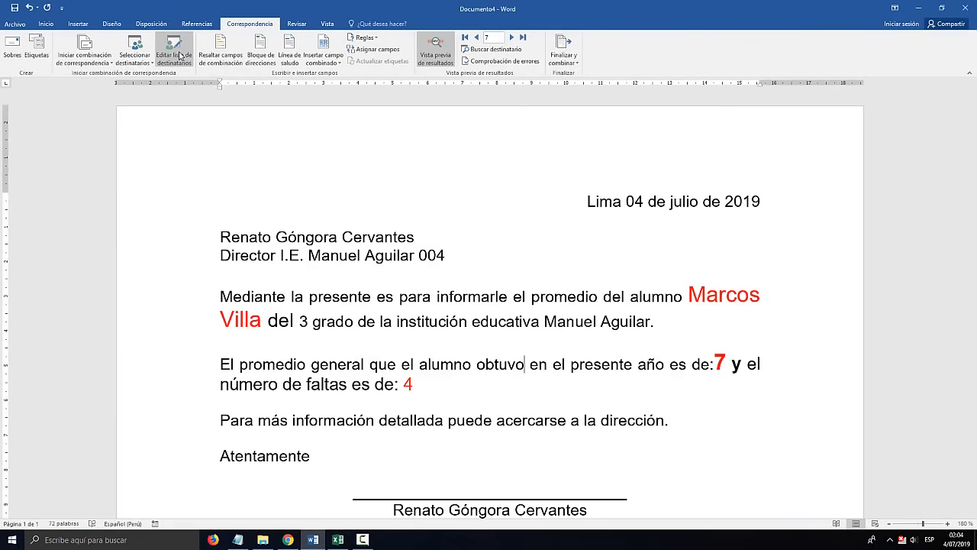
left_click_drag(469, 145, 502, 148)
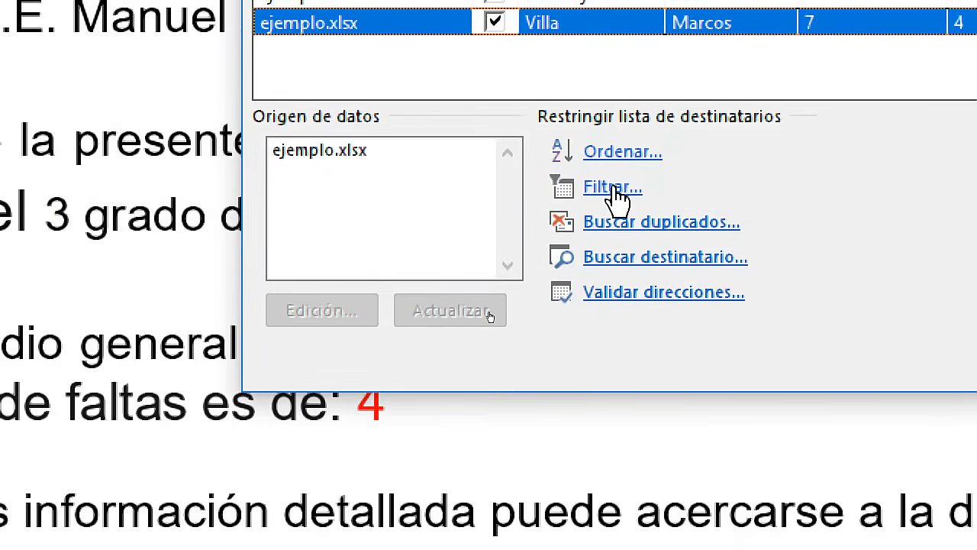
left_click(615, 195)
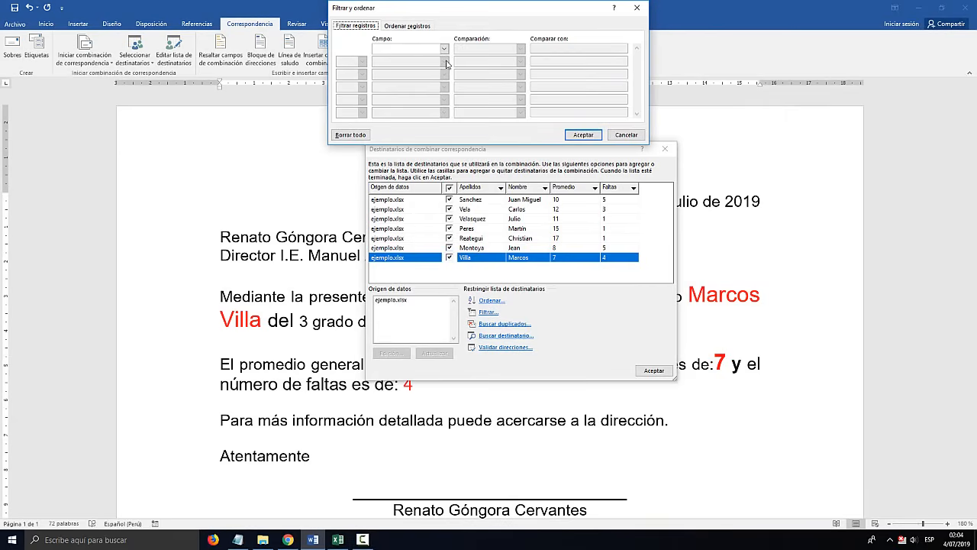
Filter recipients with Campo Promedio, Comparación es menor que, Comparar con 11.
left_click_drag(451, 23, 494, 171)
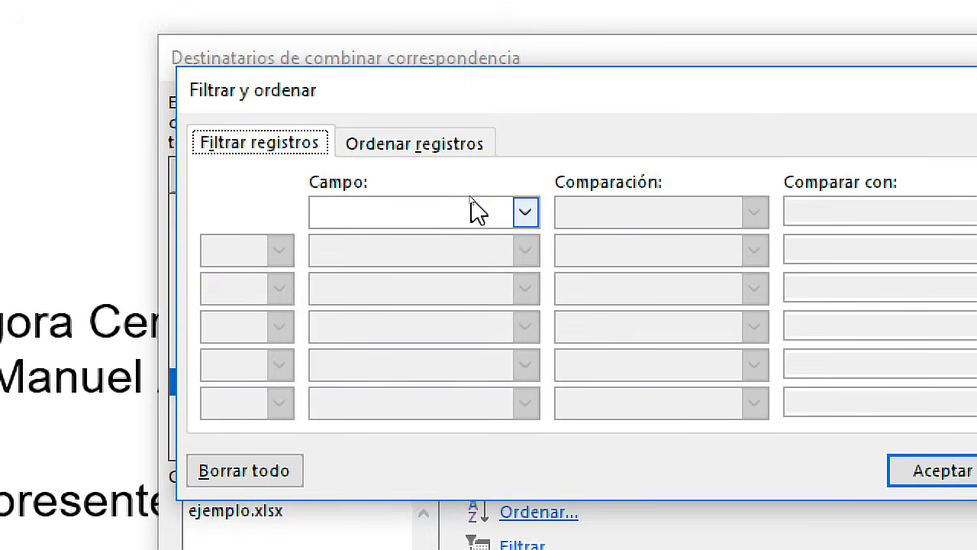
left_click(525, 214)
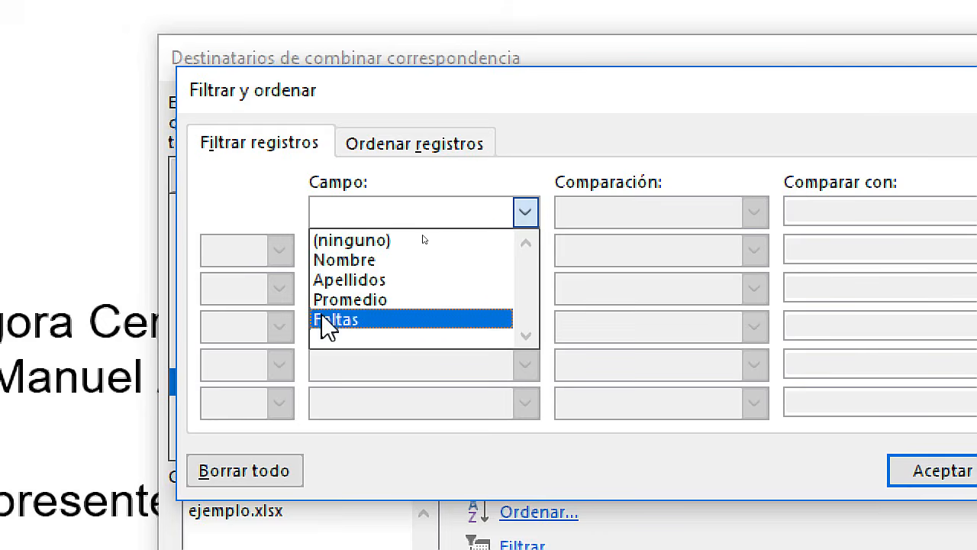
left_click(372, 301)
left_click_drag(698, 94, 584, 87)
left_click(650, 210)
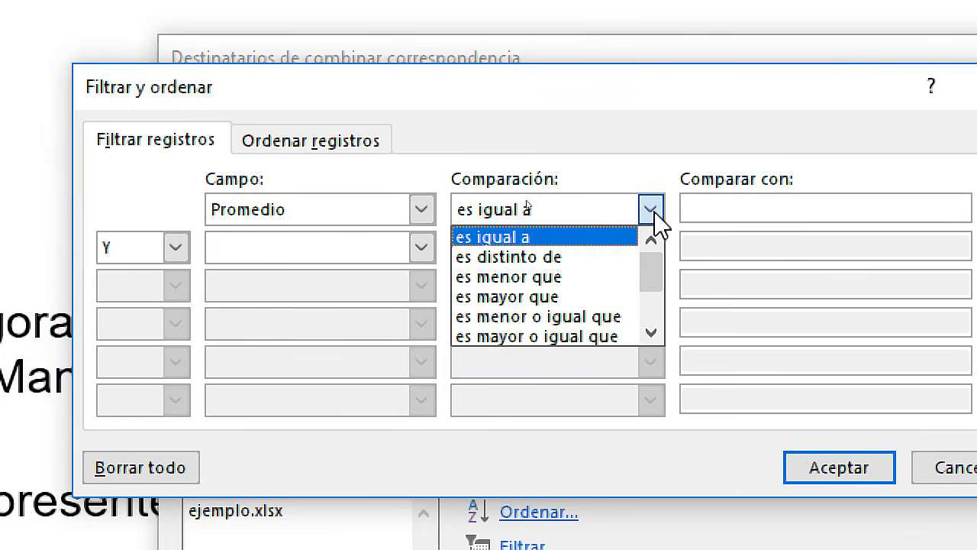
left_click(519, 278)
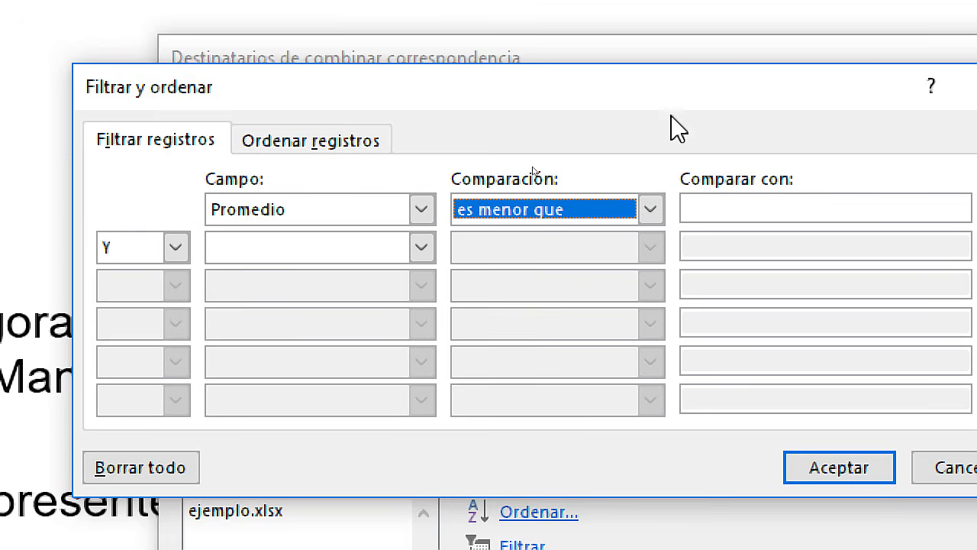
left_click_drag(621, 102, 563, 69)
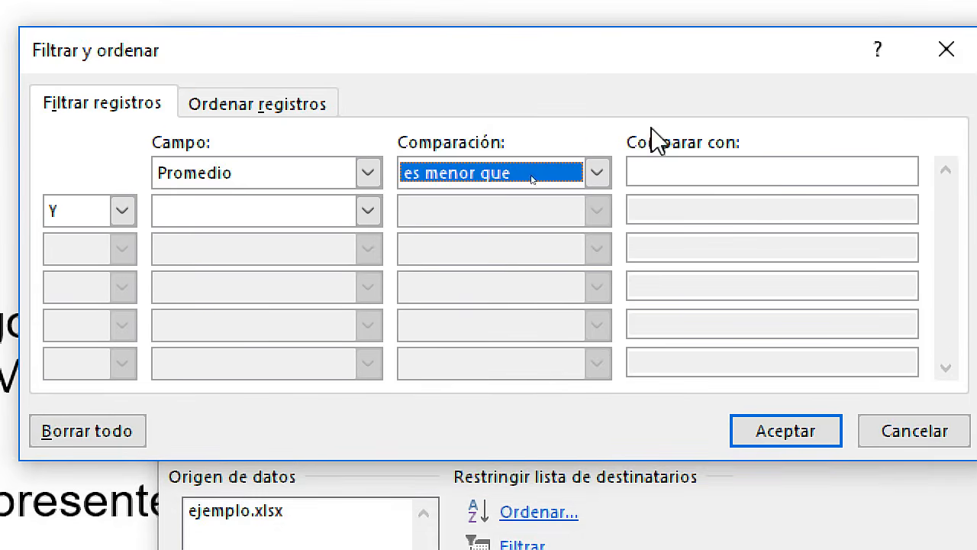
left_click(669, 168)
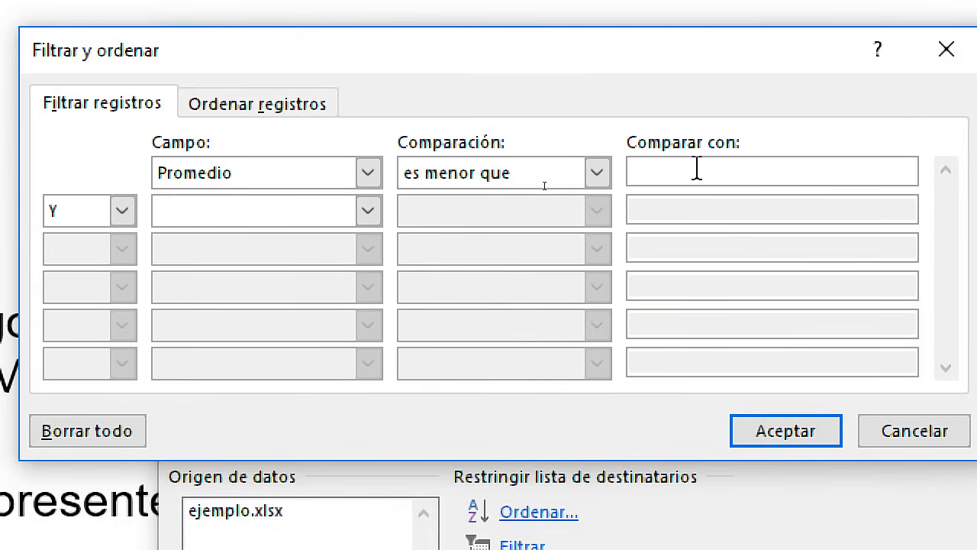
type("11")
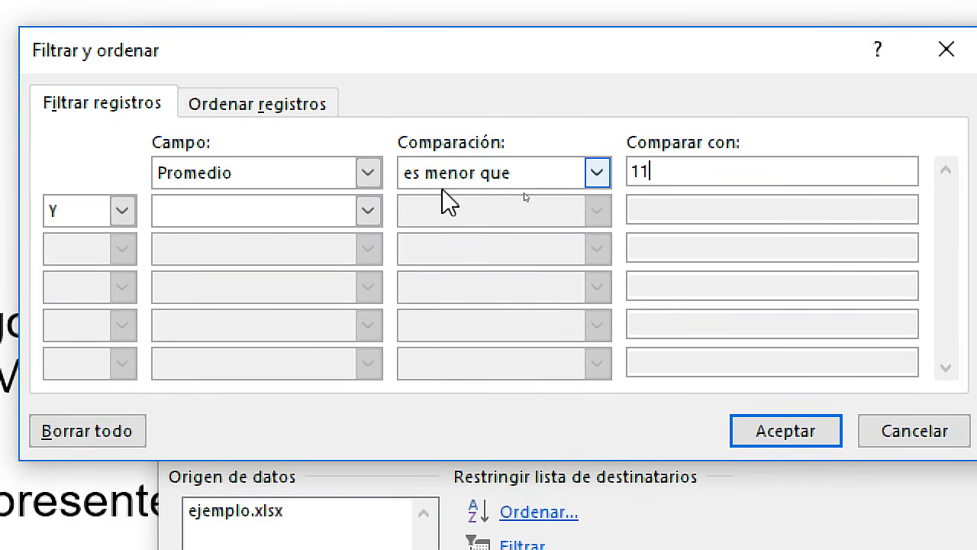
left_click(802, 441)
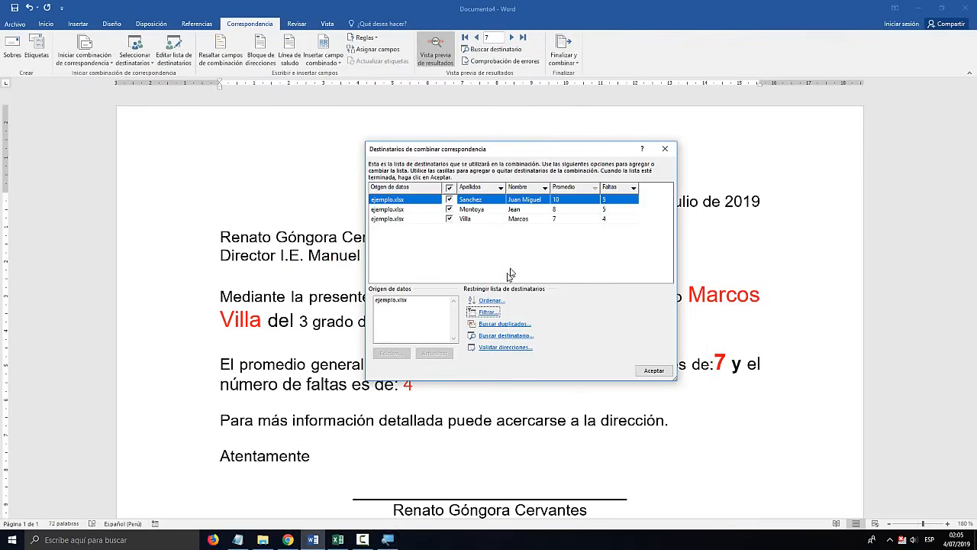
Keep the filter and preview the next filtered letter, reaching record 3 with Promedio 7.
left_click(651, 371)
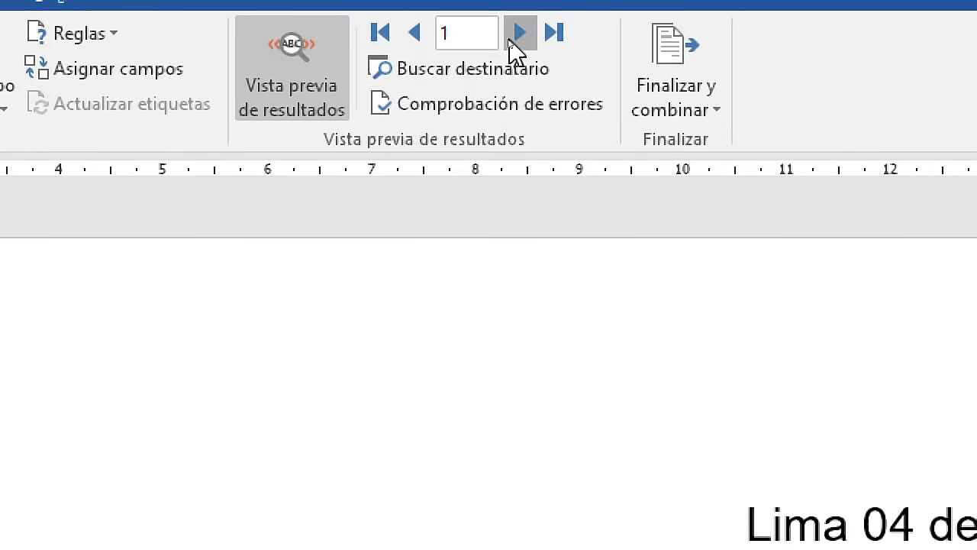
left_click(519, 35)
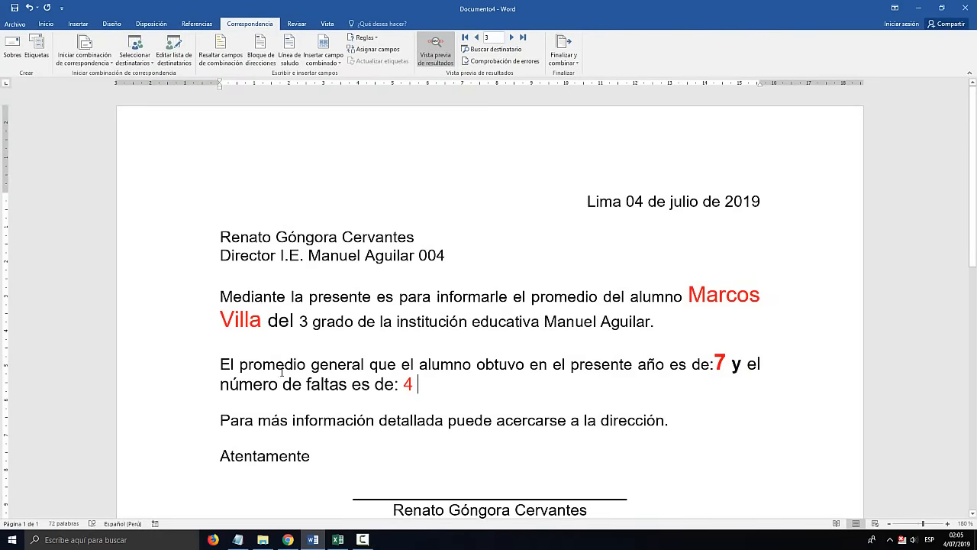
left_click_drag(221, 365, 369, 365)
Enlarge the Promedio merge field to size 72 and colour it orange.
left_click(721, 363)
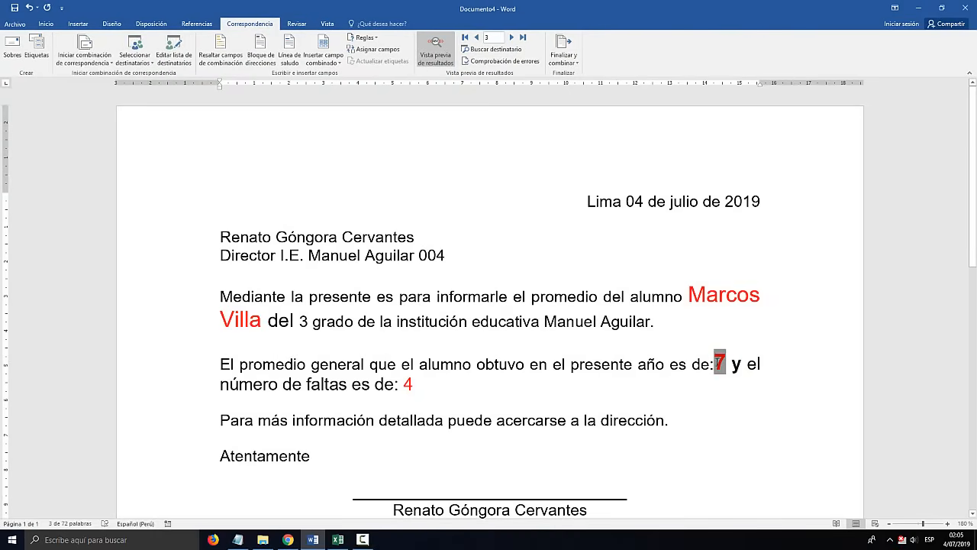
left_click(49, 25)
left_click(159, 42)
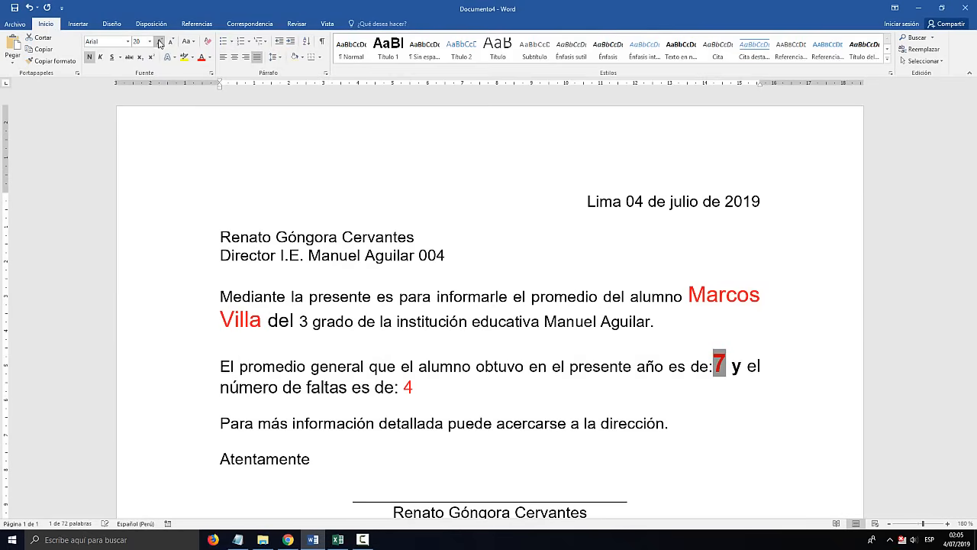
left_click(160, 42)
left_click(159, 42)
left_click(160, 42)
left_click(160, 42)
left_click(160, 42)
left_click(160, 42)
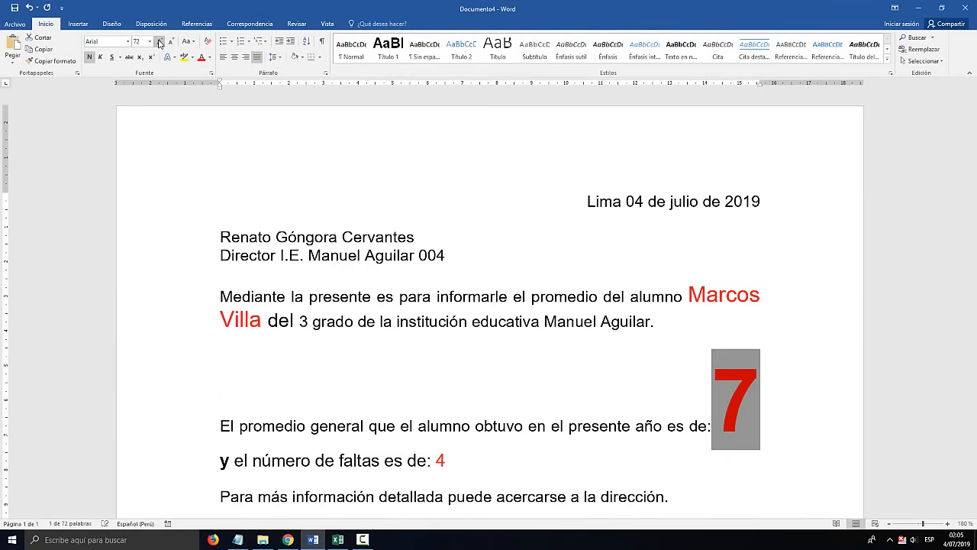
left_click(211, 58)
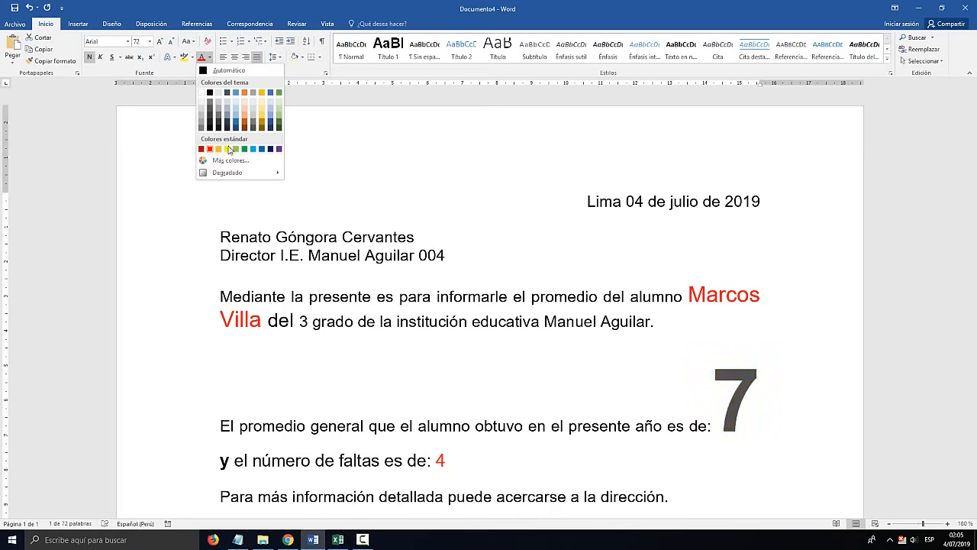
left_click(220, 150)
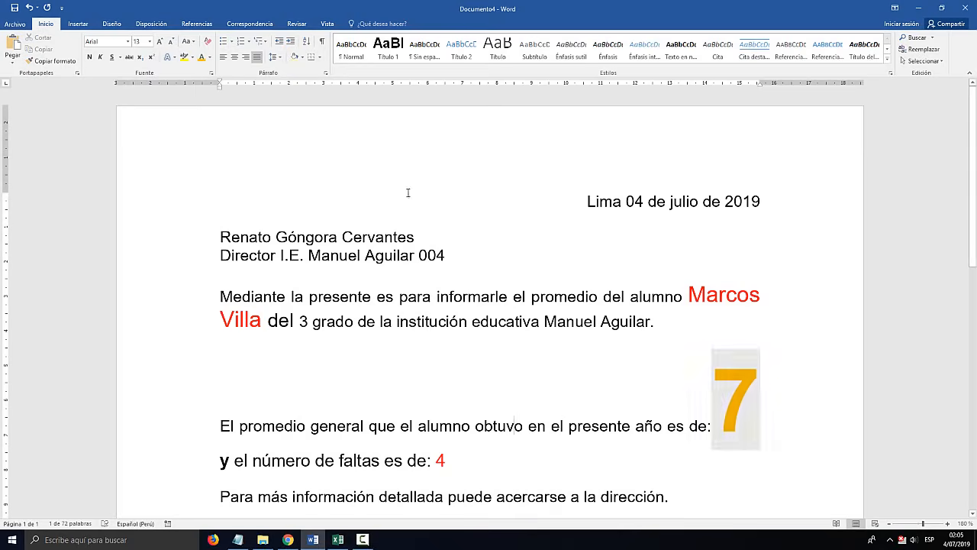
Page through the filtered letters and return to the first student's letter.
left_click(257, 29)
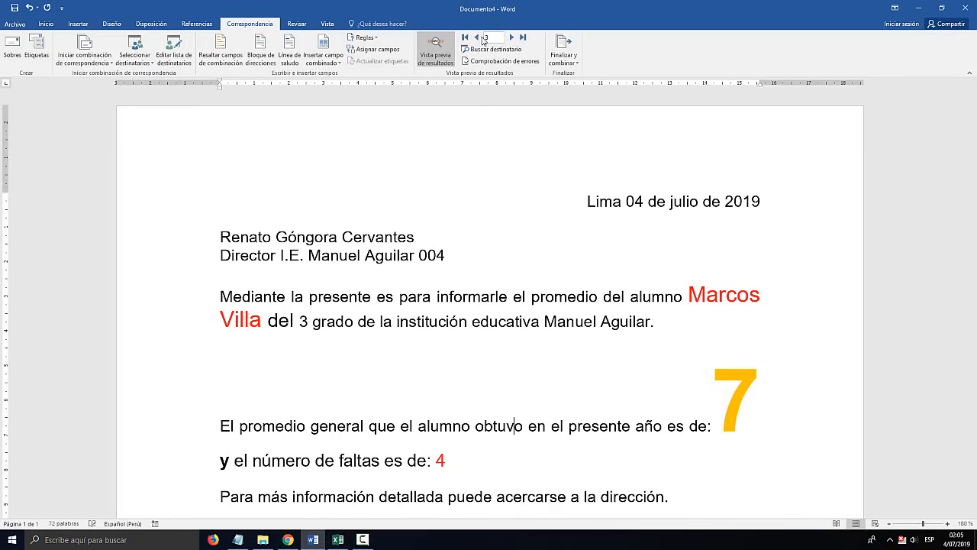
left_click(477, 38)
left_click(478, 38)
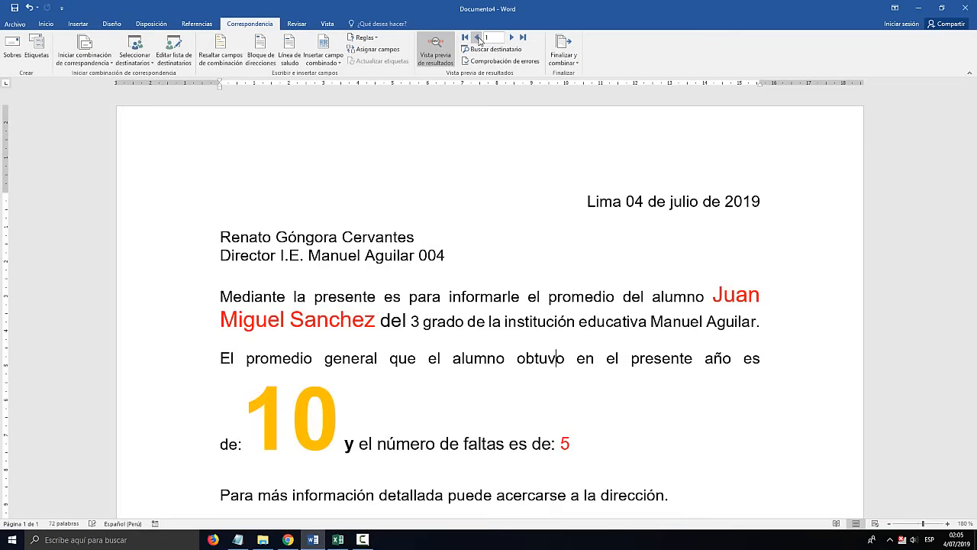
left_click(511, 36)
left_click(511, 37)
left_click(478, 38)
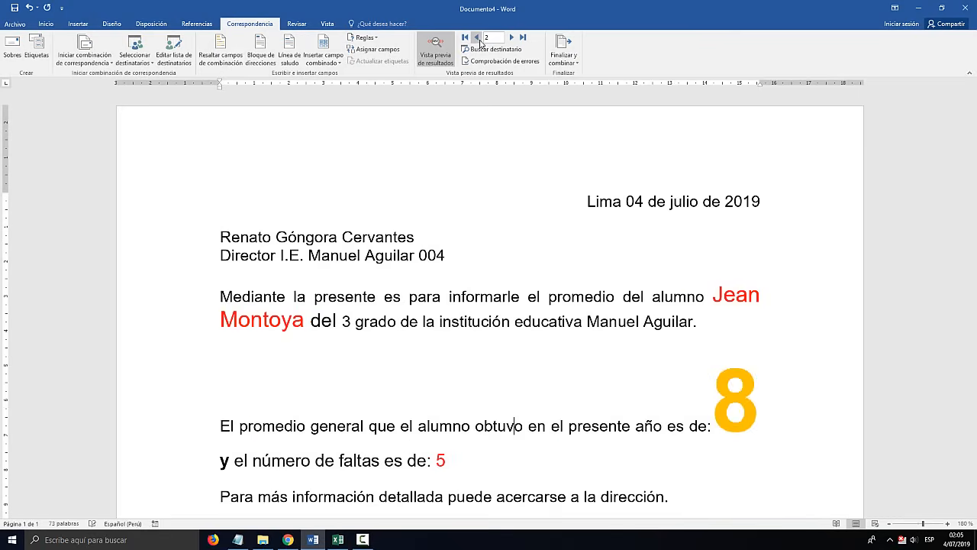
left_click(478, 37)
left_click(722, 295)
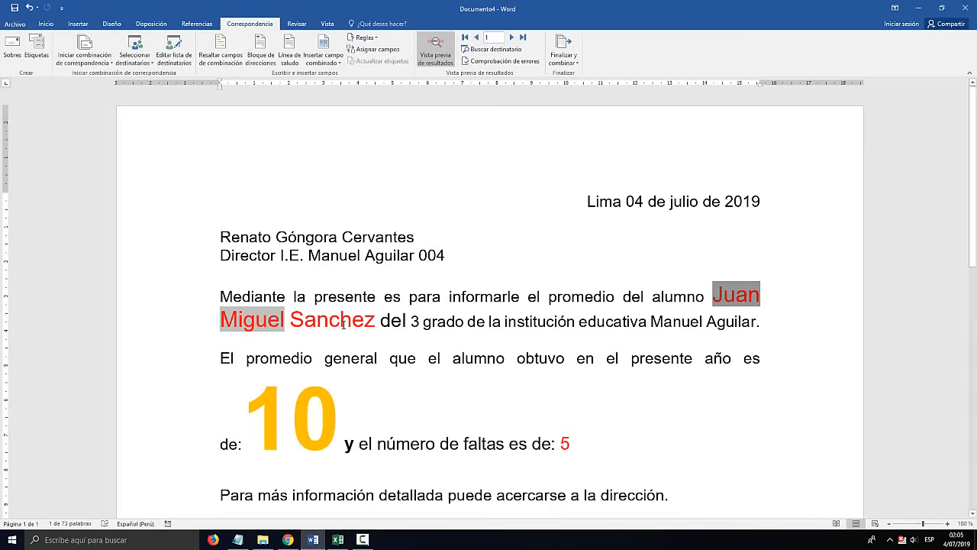
In the Excel student list, select row B4:E4 for a fill colour.
left_click(339, 539)
left_click_drag(236, 221, 571, 228)
left_click(156, 57)
Fill B4:E4 red, check the next letter, then fill B9:E9 red.
left_click(163, 58)
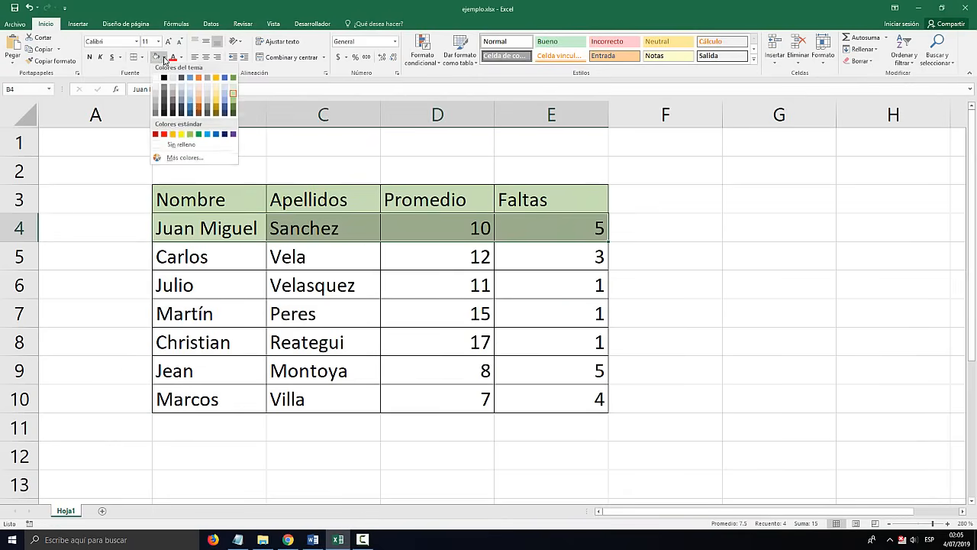
left_click(163, 136)
left_click(333, 539)
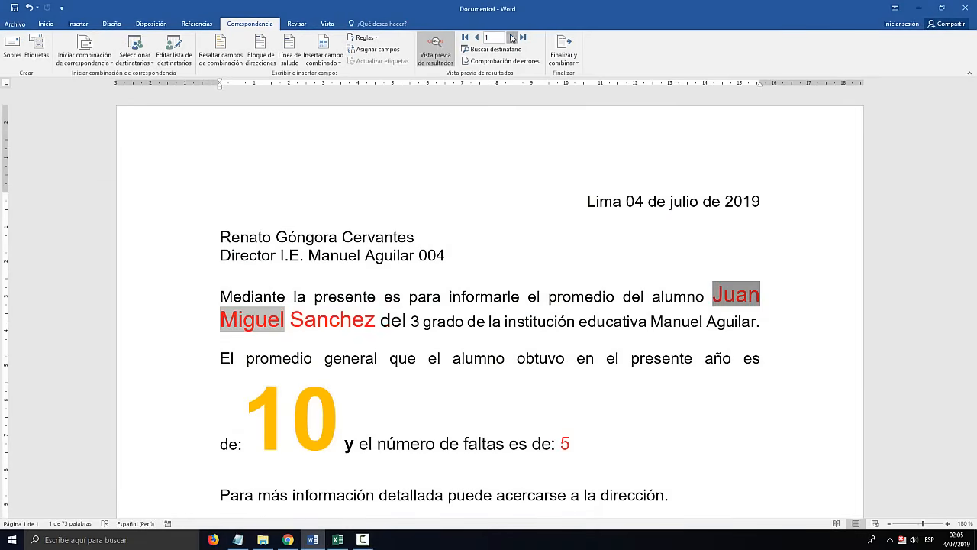
left_click(512, 36)
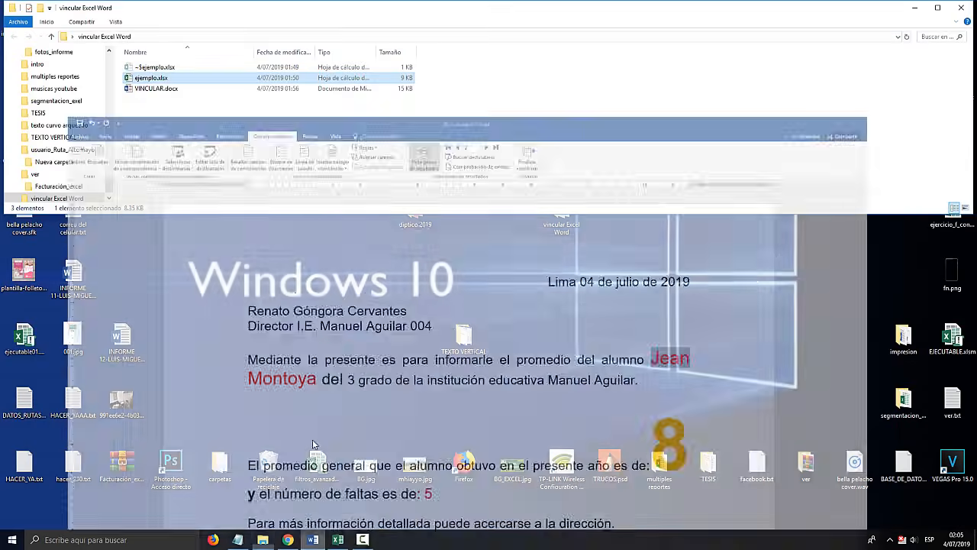
left_click(338, 539)
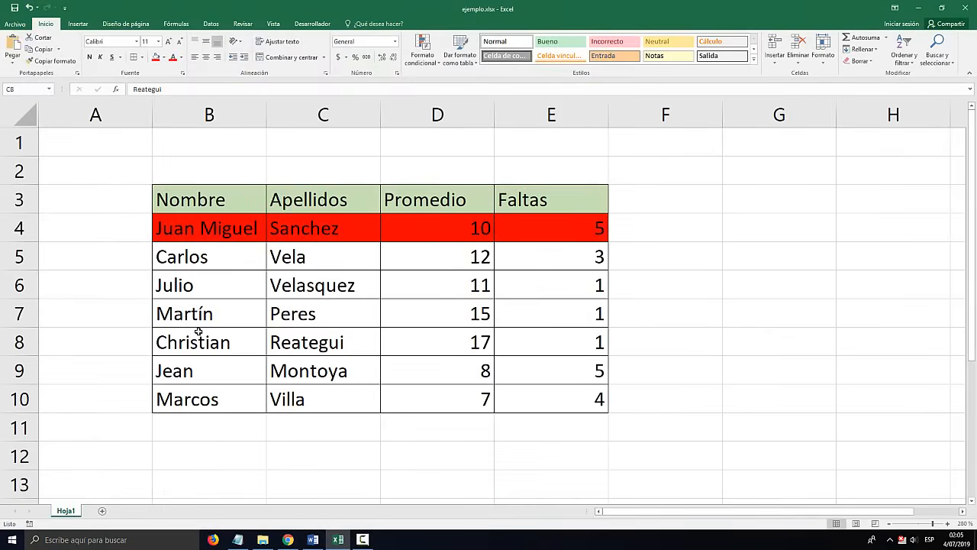
left_click_drag(192, 371, 539, 375)
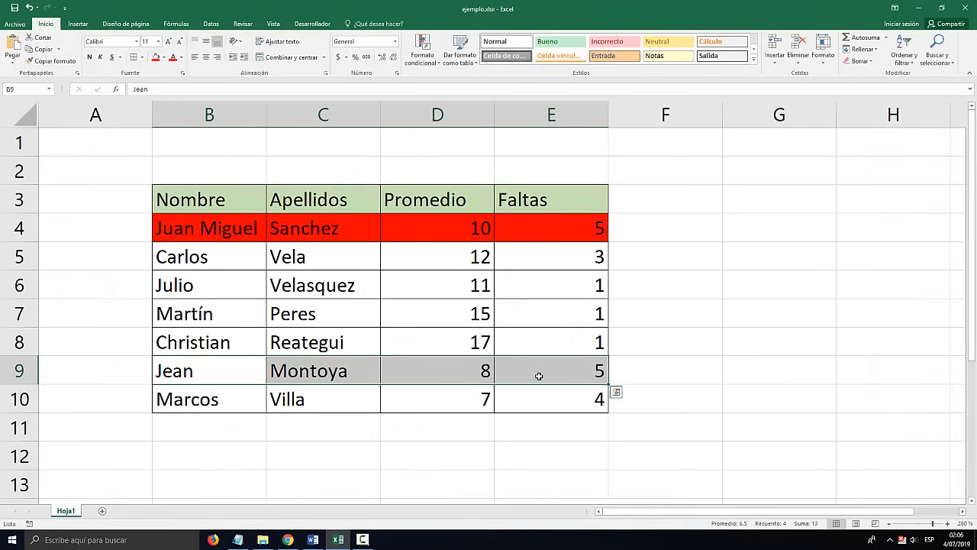
left_click(154, 59)
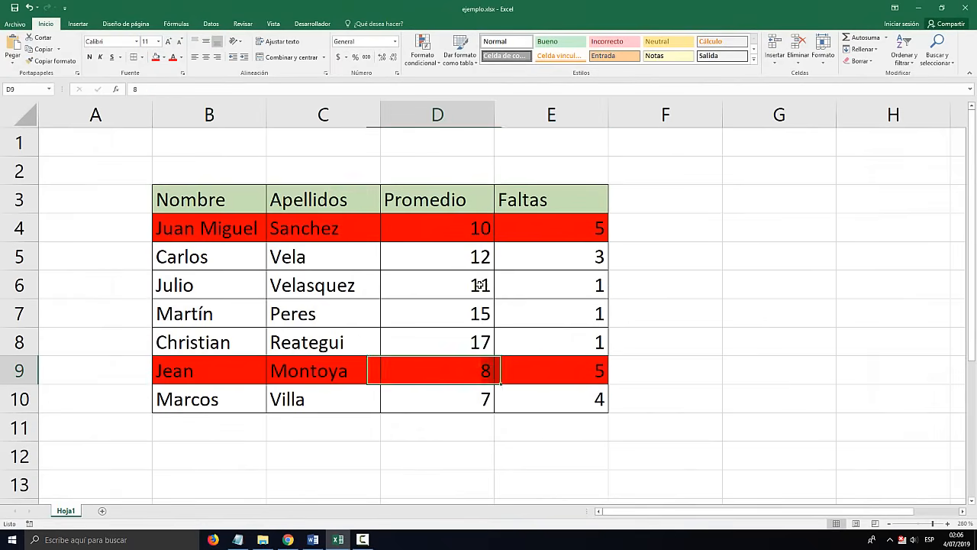
Preview the third filtered letter in Word and fill row B10:E10 red.
left_click(450, 113)
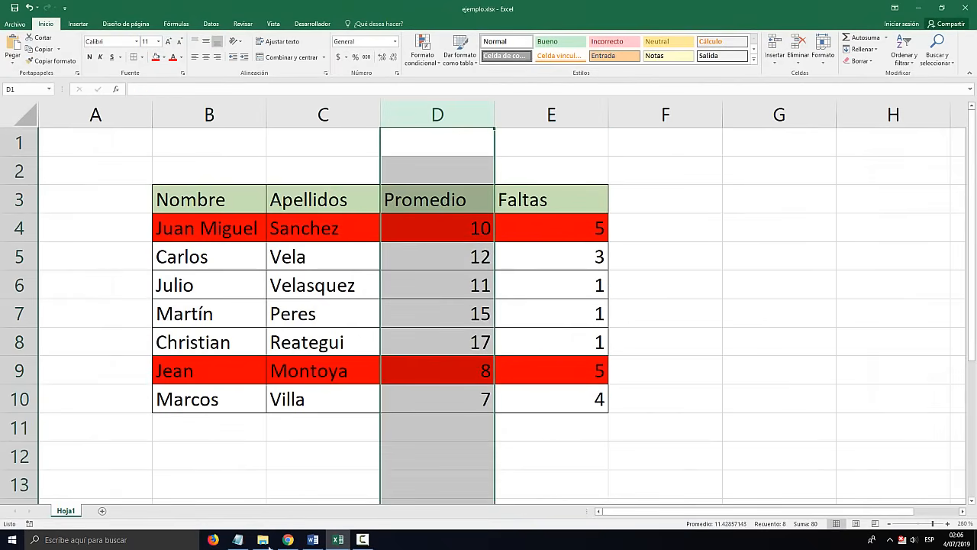
left_click(313, 539)
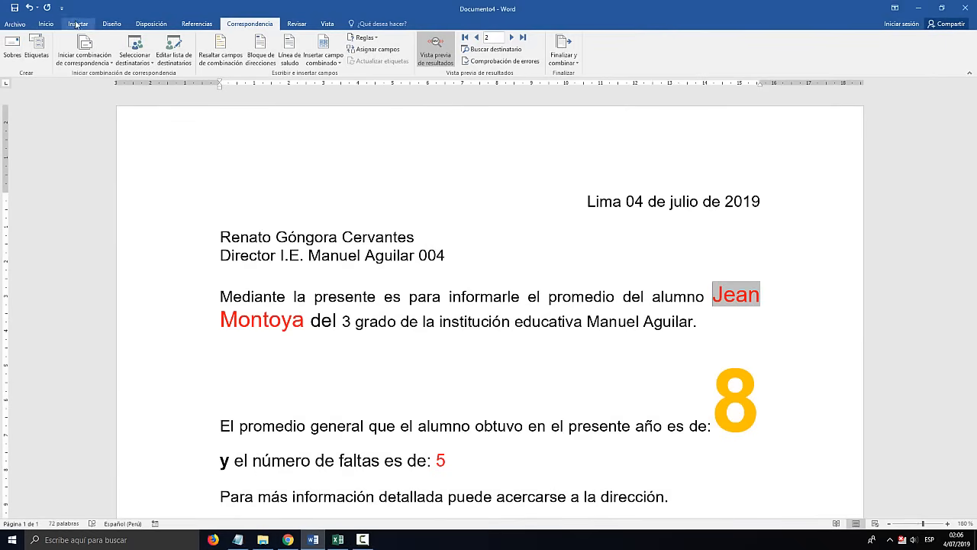
left_click(511, 38)
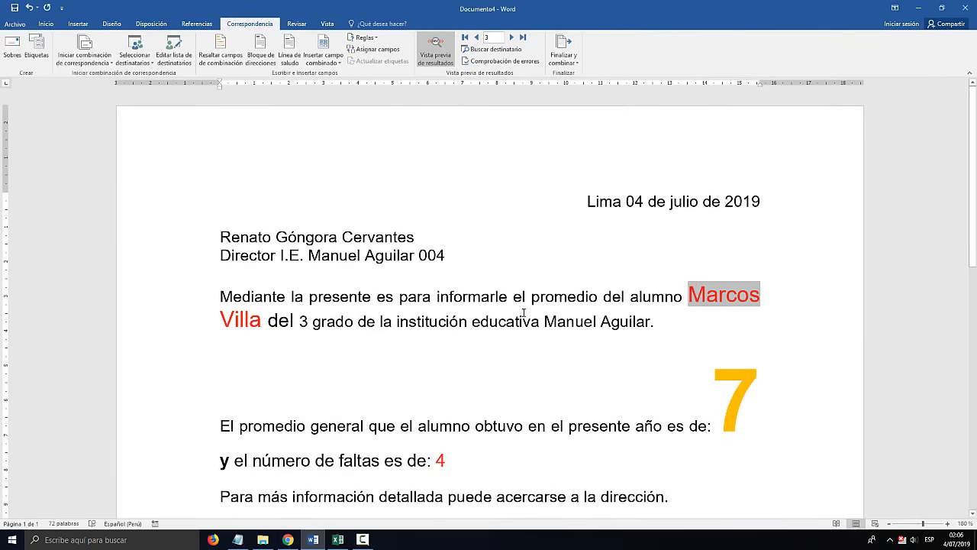
double_click(736, 395)
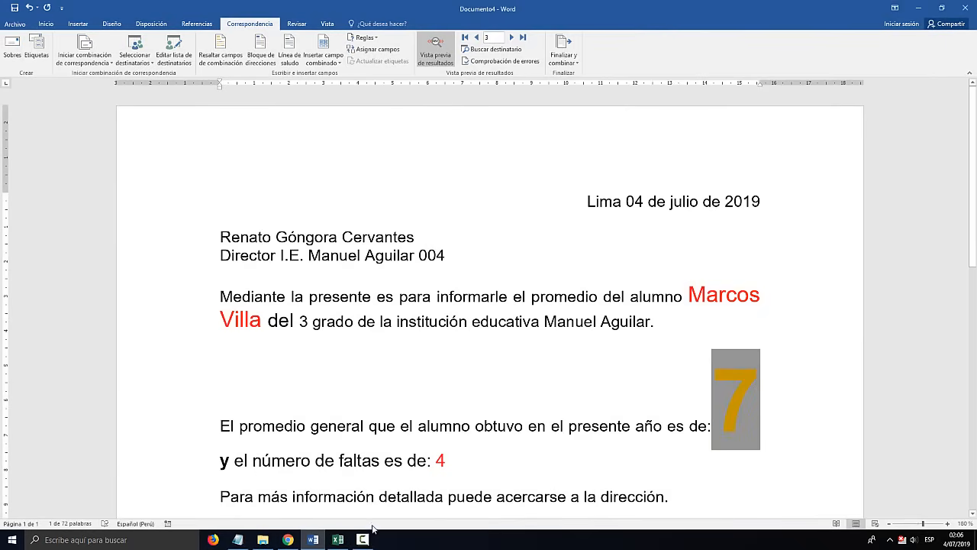
left_click(338, 540)
left_click_drag(570, 398, 238, 404)
left_click(156, 57)
Review the three red rows 4, 9 and 10, then return to the Word letter.
left_click(485, 330)
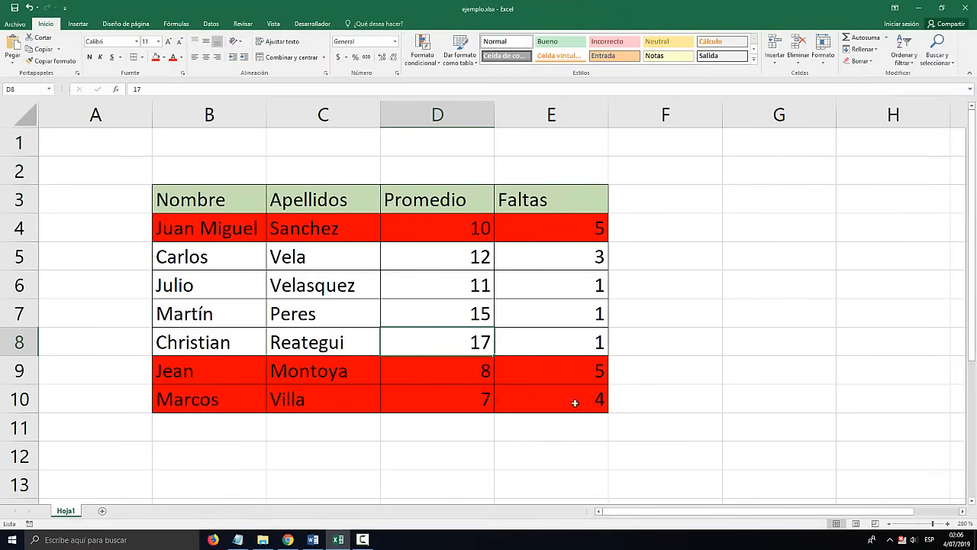
left_click_drag(554, 237, 210, 227)
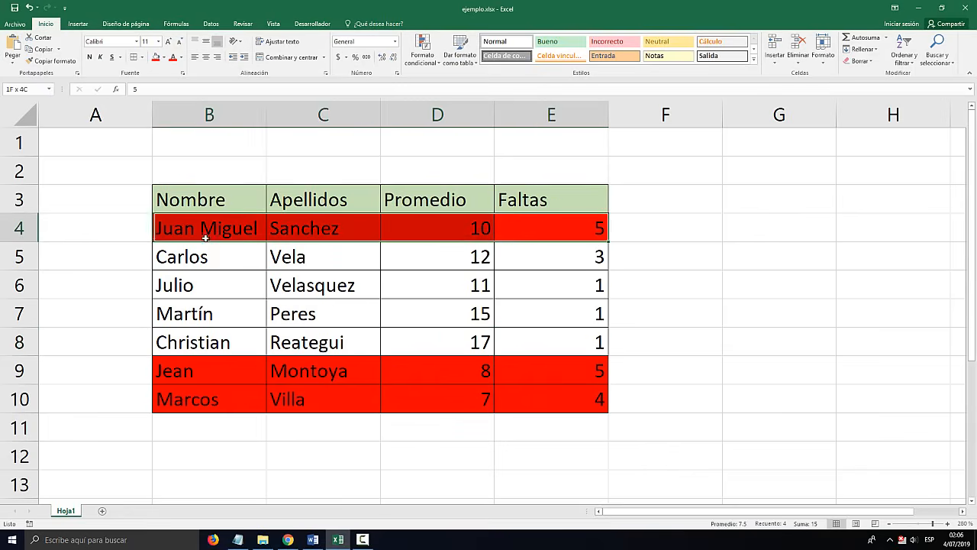
left_click_drag(548, 375, 172, 372)
left_click_drag(525, 403, 171, 399)
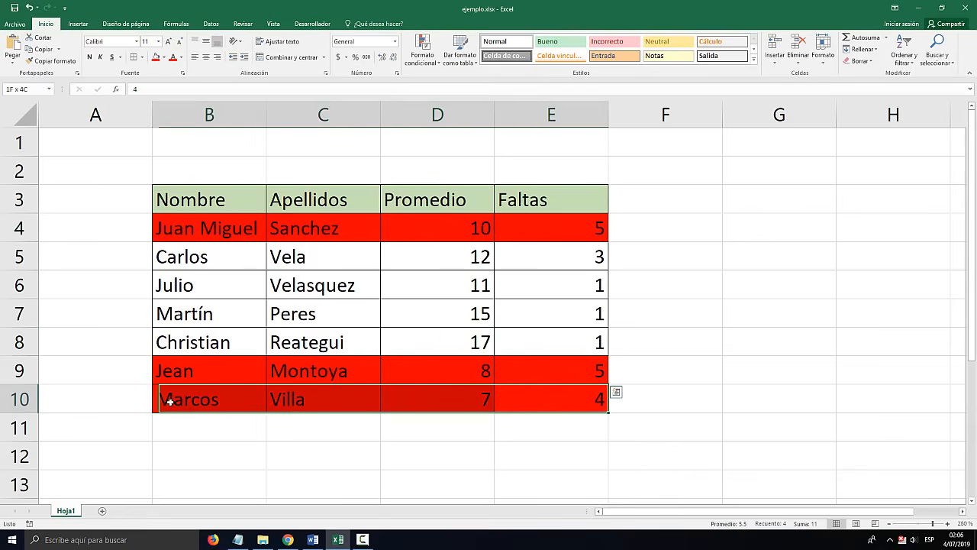
left_click(313, 540)
left_click(382, 313)
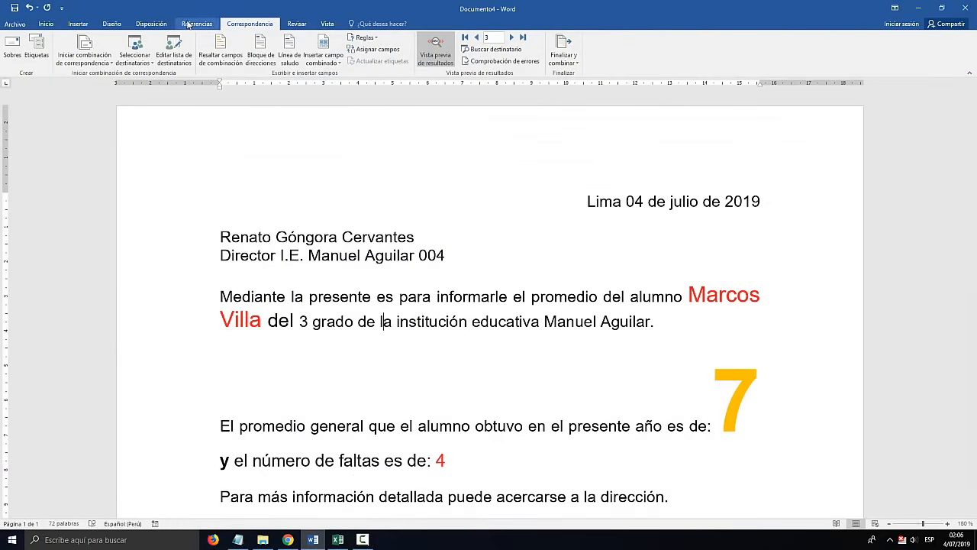
Set the recipient filter's Campo to (ninguno) and apply it to the list.
left_click(173, 61)
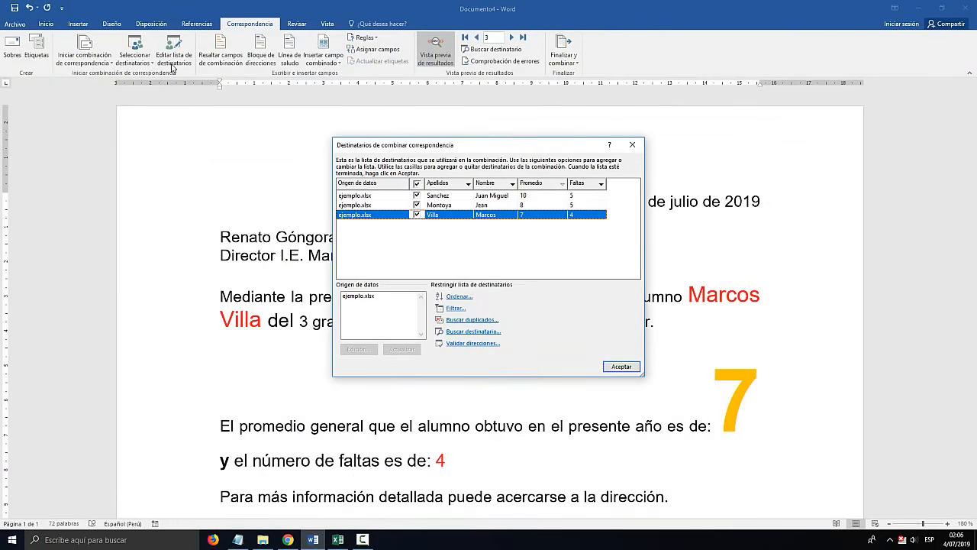
left_click(457, 309)
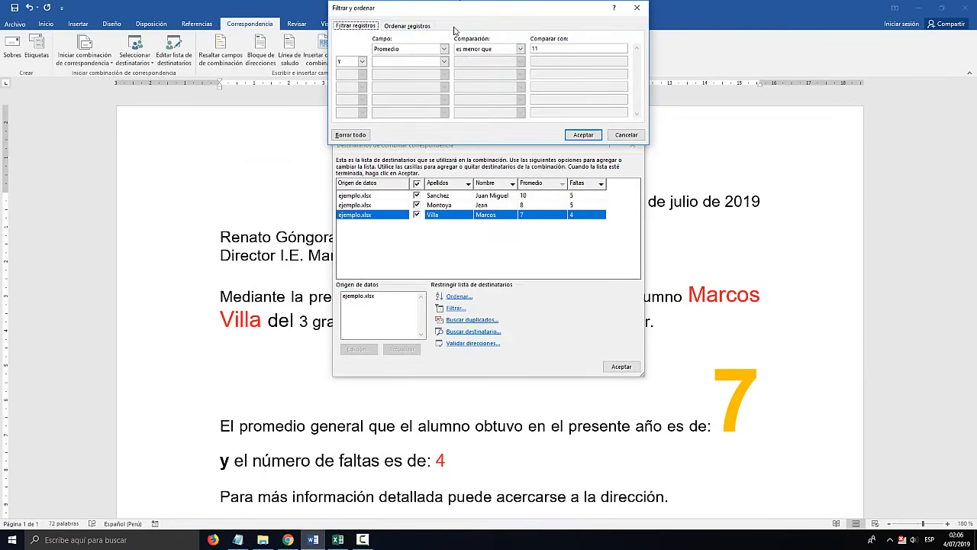
left_click_drag(454, 7, 489, 254)
left_click(478, 294)
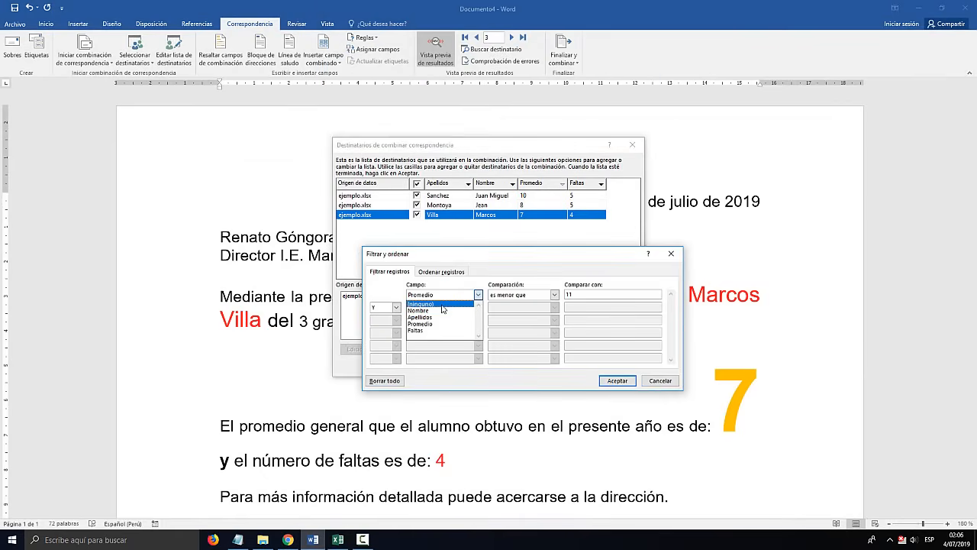
left_click(442, 306)
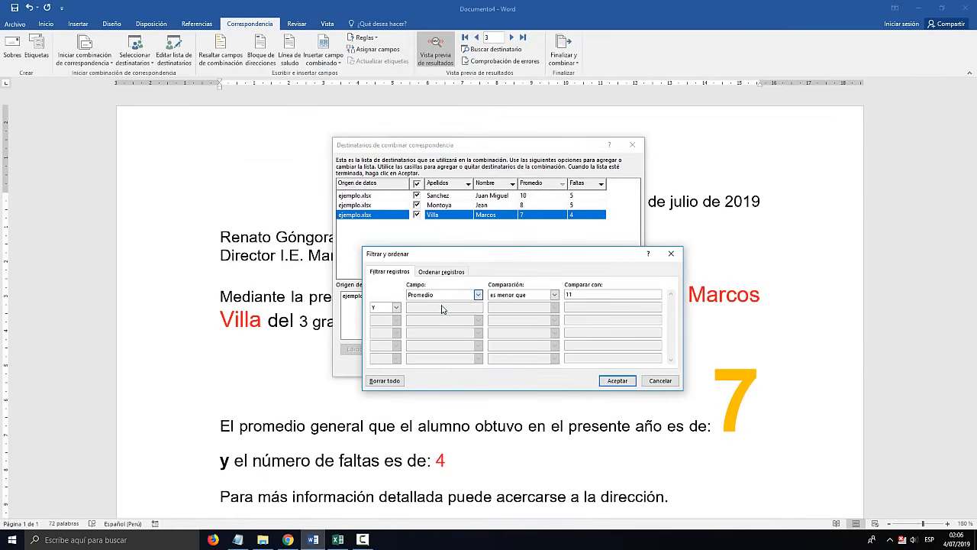
left_click(617, 380)
left_click(622, 366)
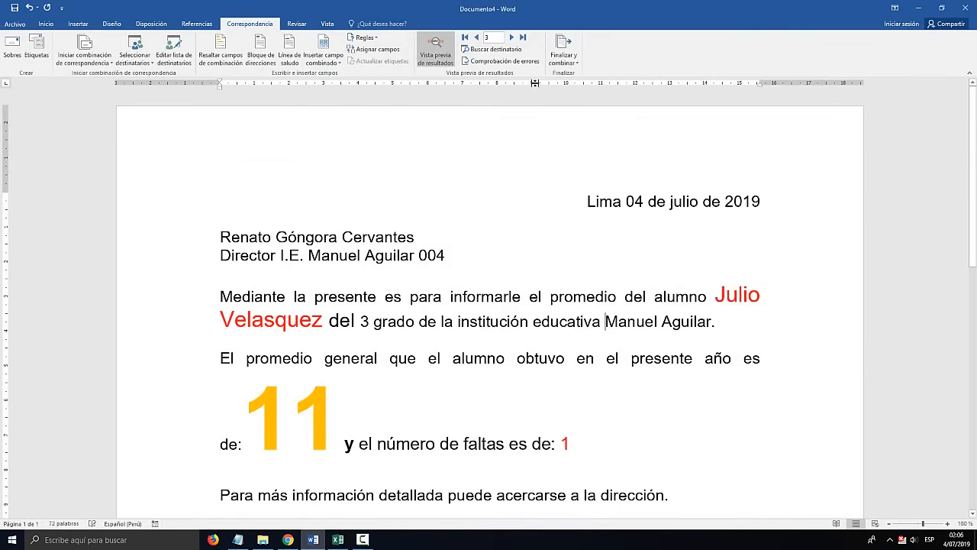
Browse all seven letters, ending on record 7.
left_click(511, 37)
left_click(512, 37)
left_click(513, 38)
left_click(513, 37)
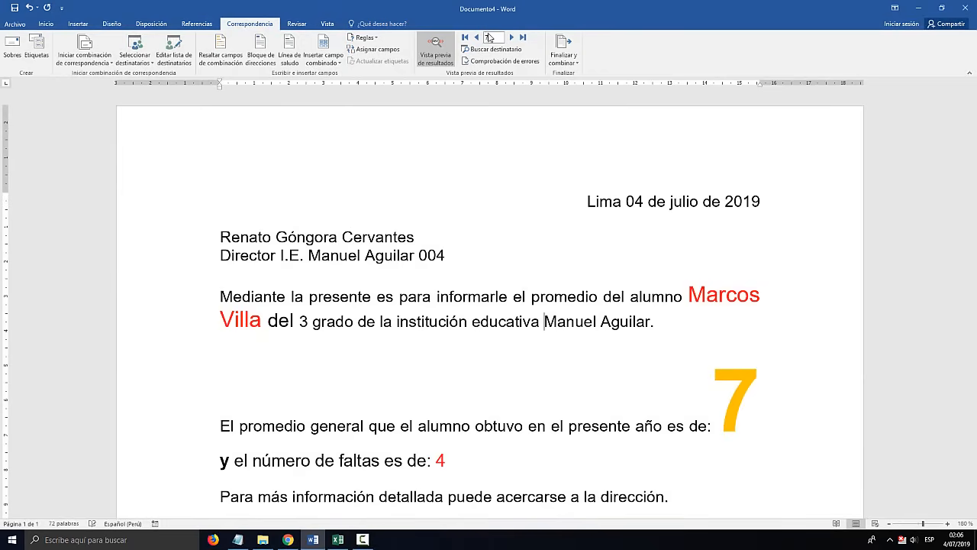
left_click(476, 38)
left_click(476, 37)
left_click(476, 37)
left_click(476, 38)
left_click(476, 37)
left_click(476, 37)
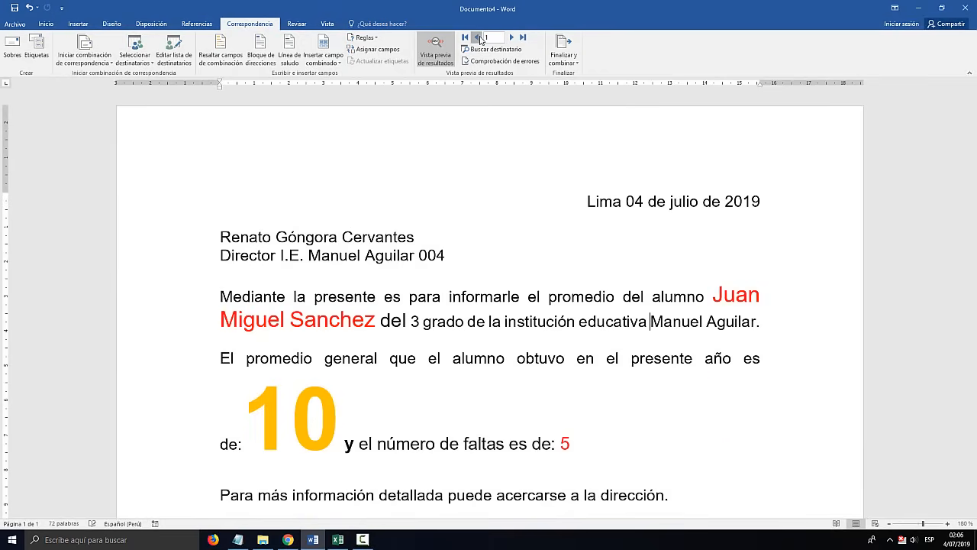
left_click(513, 37)
left_click(512, 37)
left_click(513, 37)
left_click(512, 37)
left_click(512, 38)
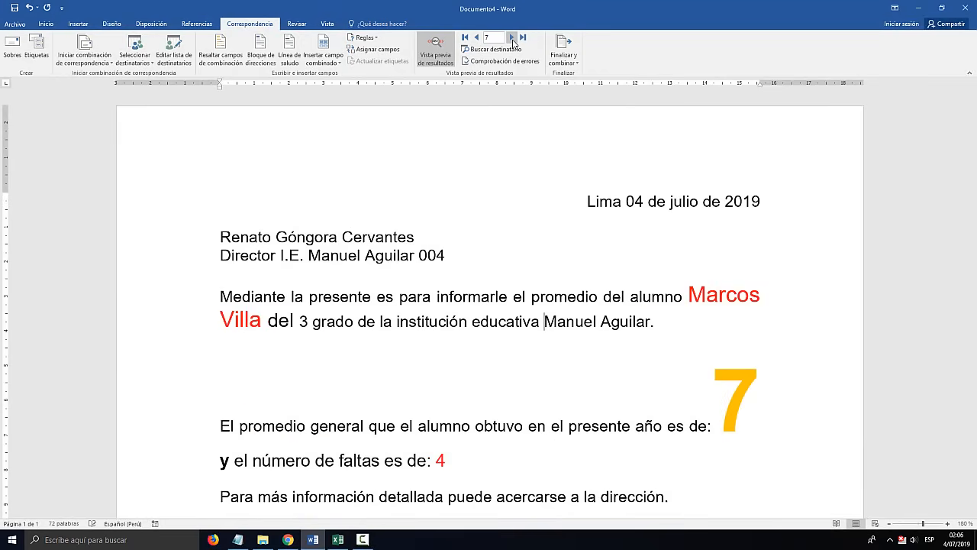